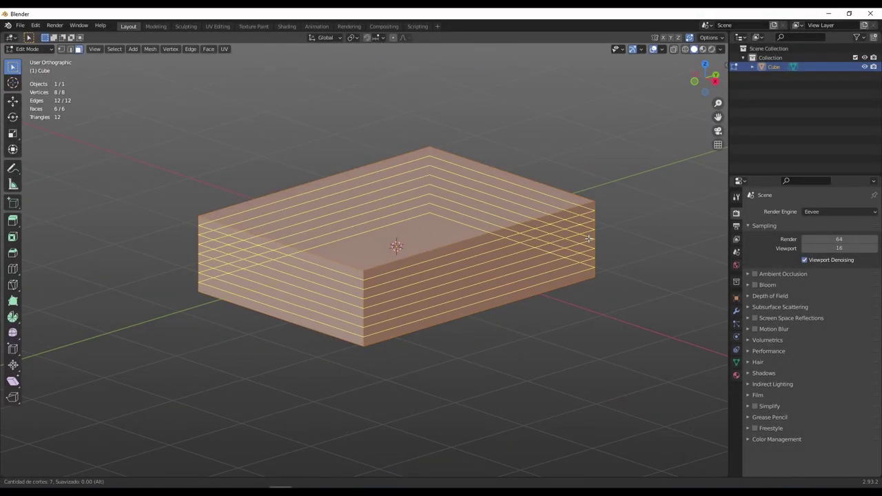
Switch to front view and zoom out to frame the book slab
key("KP_1")
scroll(508, 246, "down", 1)
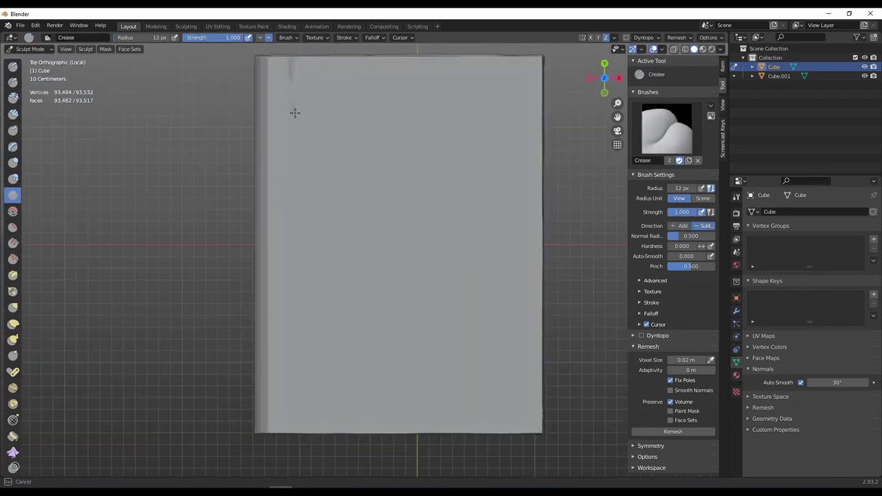
Crease a spine groove down the block's left side, mirrored across the Y axis
left_click_drag(286, 85, 285, 174)
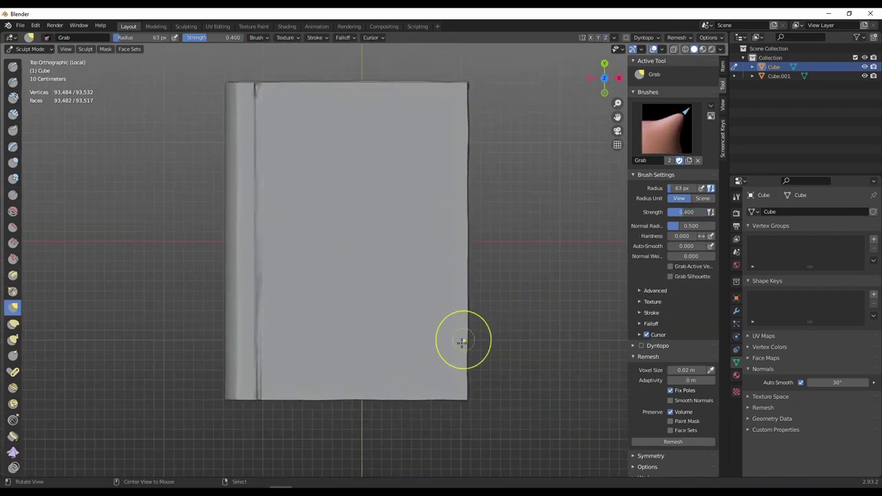
mouse_move(462, 343)
left_mouse_down("alt")
mouse_move(365, 285)
mouse_move(419, 334)
mouse_move(449, 324)
mouse_move(396, 346)
left_mouse_up("alt")
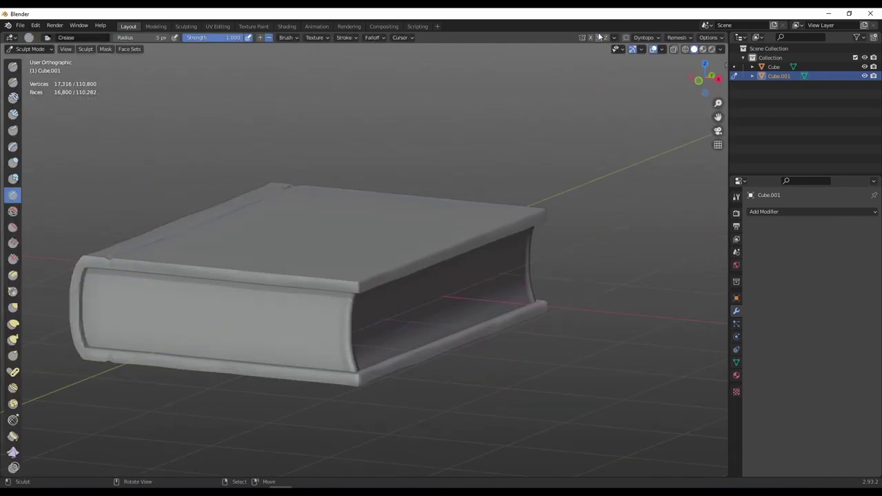
left_click(597, 38)
middle_click_drag(289, 248, 189, 294)
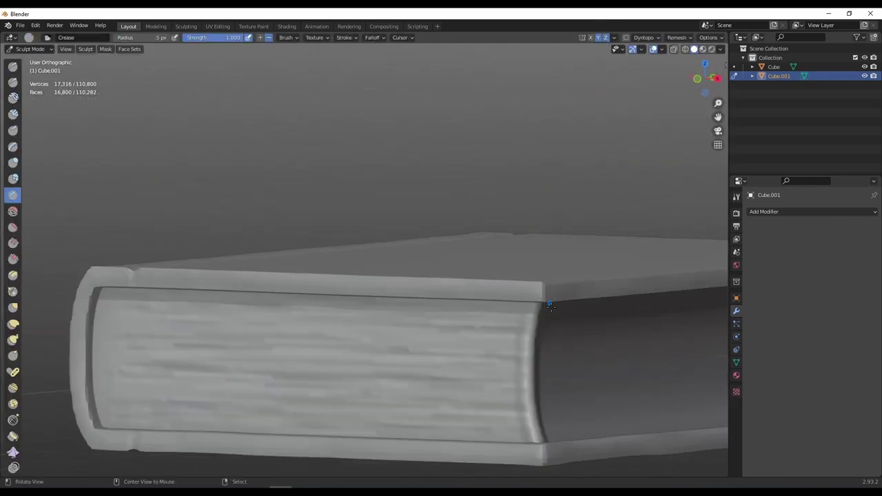
middle_click_drag(403, 313, 270, 289)
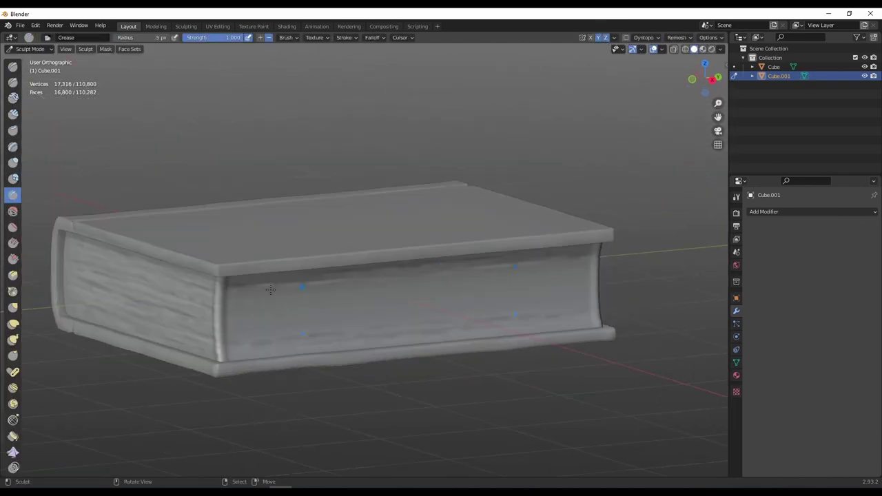
middle_click_drag(198, 354, 482, 296)
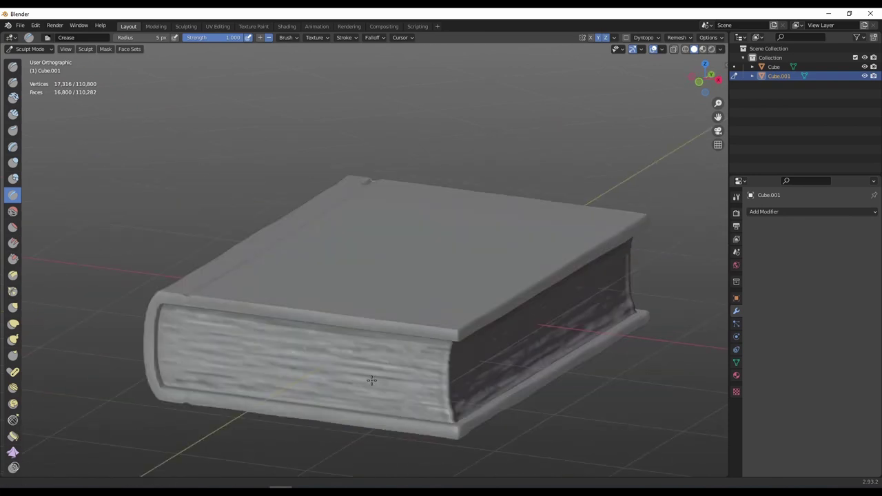
Score worn page lines along the front of the page block, then leave Sculpt Mode
key("n")
middle_click_drag(586, 285, 472, 284, "shift")
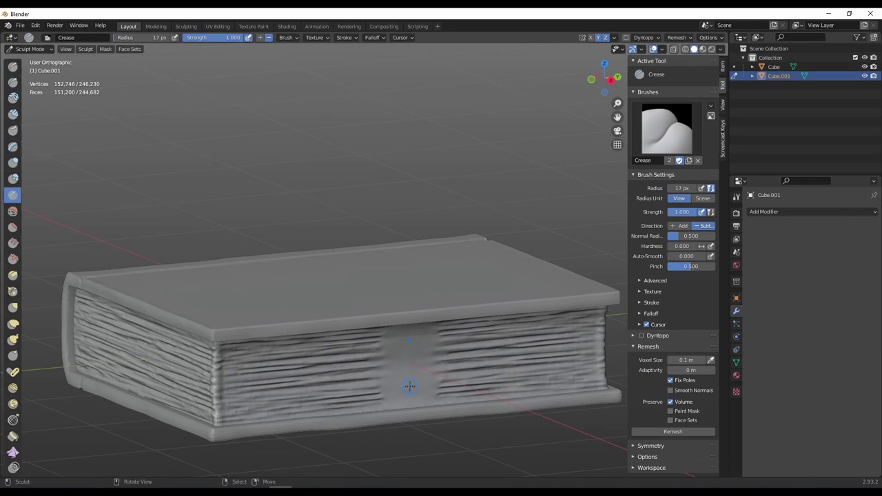
middle_click_drag(418, 390, 486, 393)
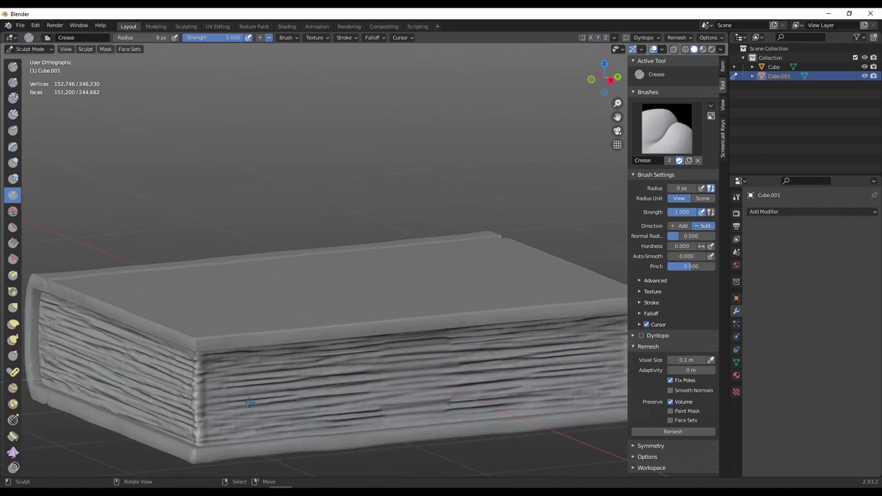
scroll(249, 403, "down", 5)
middle_click_drag(250, 403, 310, 310)
key("ctrl+Tab")
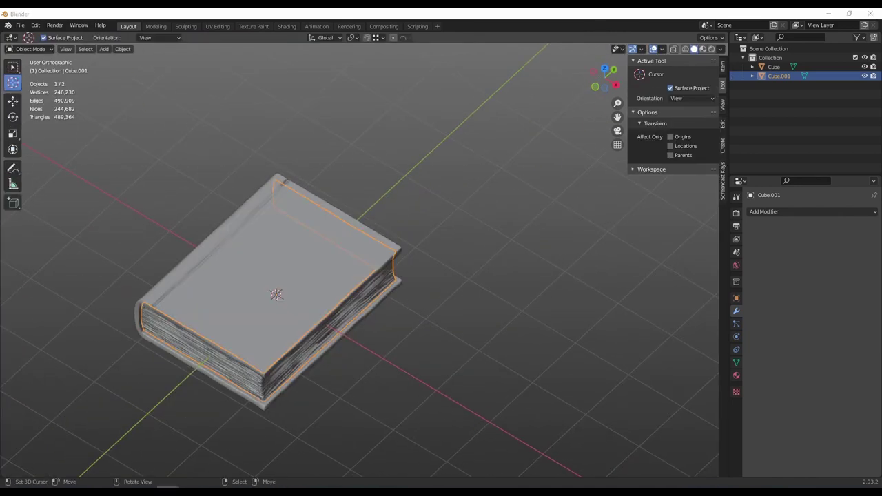
Add a cube flattened along Z as a corner plate, then edit the scroll curve's points
key("KP_3")
key("shift+a")
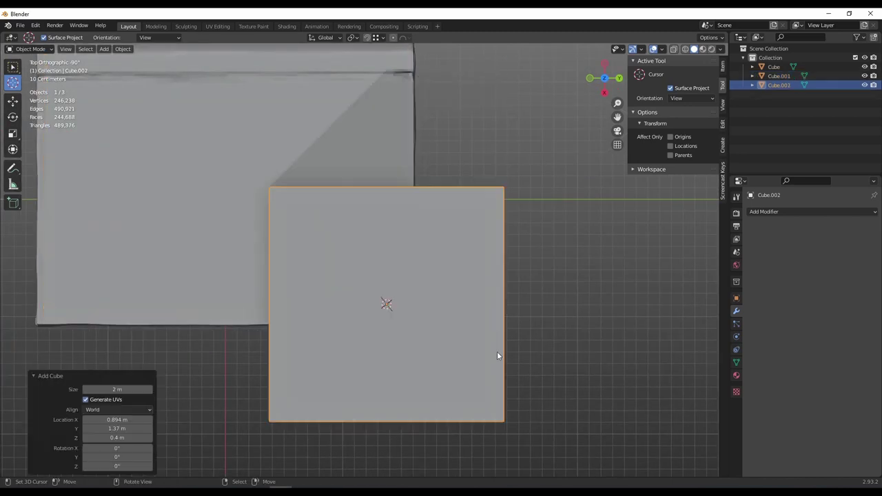
key("s")
key("z")
key("g")
left_click(418, 319)
middle_click_drag(418, 319, 406, 304)
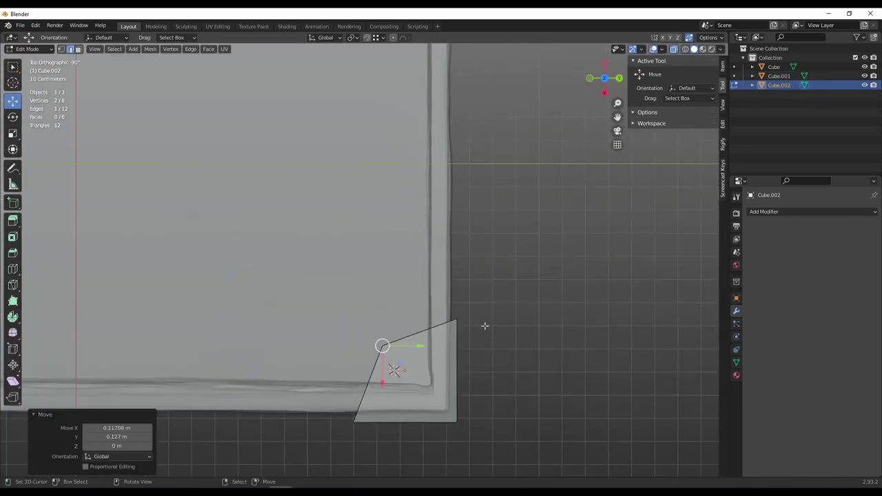
key("Tab")
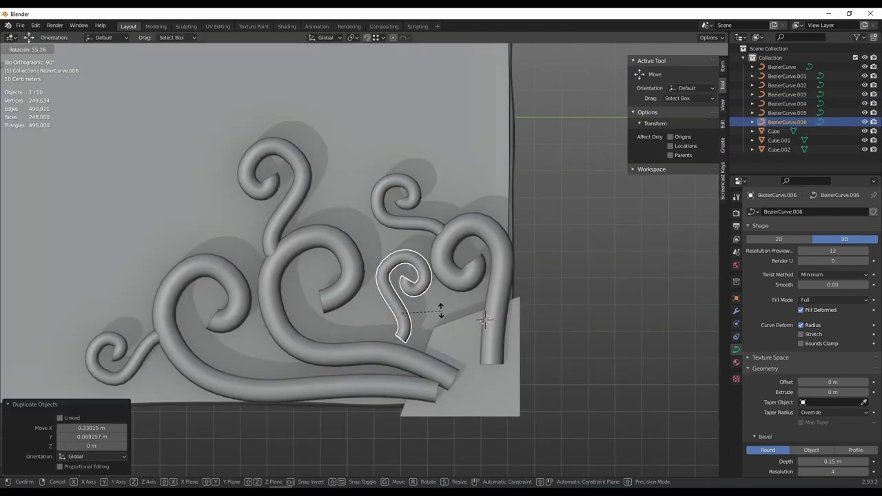
Rotate the scroll curve into place and scale it down smaller
left_click(440, 311)
key("s")
left_click(440, 282)
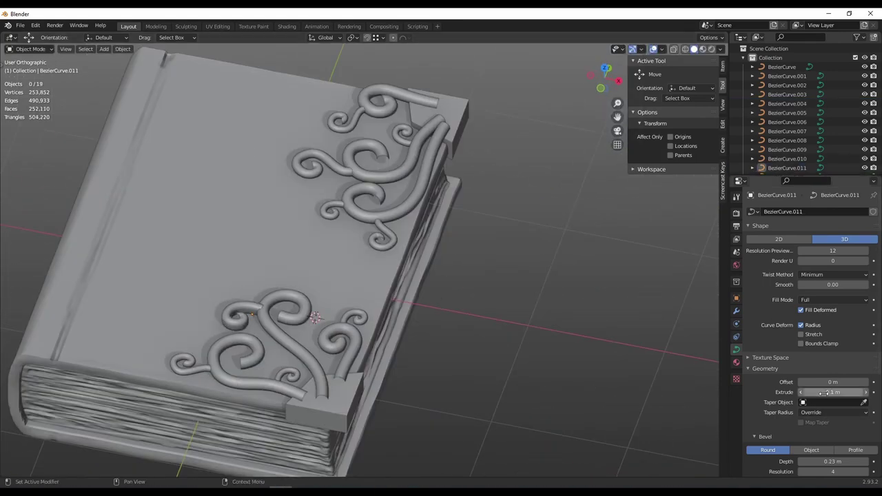
Select the book's cover object from a near top-down view
scroll(617, 365, "down", 4)
mouse_move(616, 365)
middle_mouse_down()
mouse_move(454, 361)
mouse_move(460, 306)
middle_mouse_up()
left_click(461, 307)
scroll(468, 288, "up", 5)
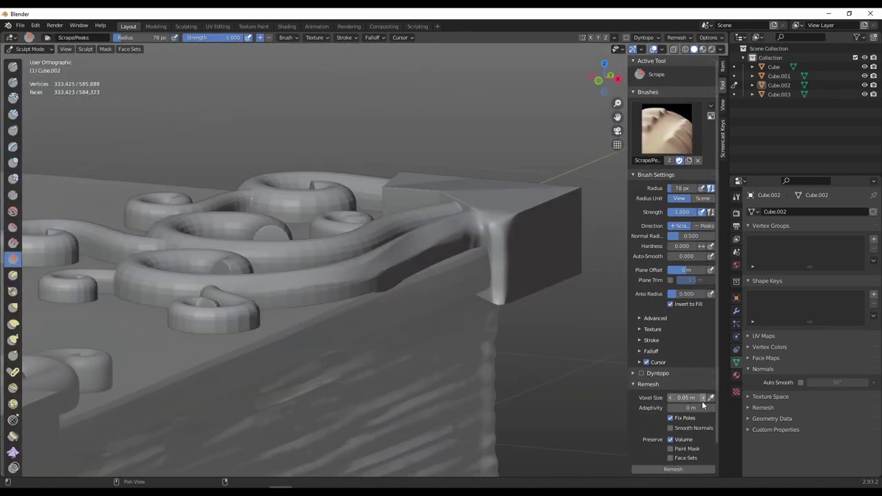
Remesh the corner piece and sculpt the scroll joins smoothly into the plate
key("ctrl+r")
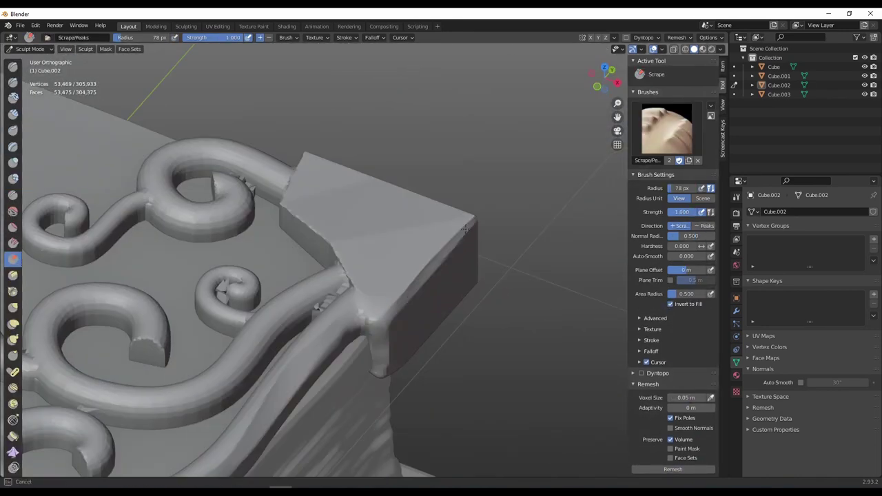
mouse_move(386, 310)
middle_mouse_down()
mouse_move(410, 352)
mouse_move(213, 321)
mouse_move(331, 269)
mouse_move(283, 381)
mouse_move(374, 135)
middle_mouse_up()
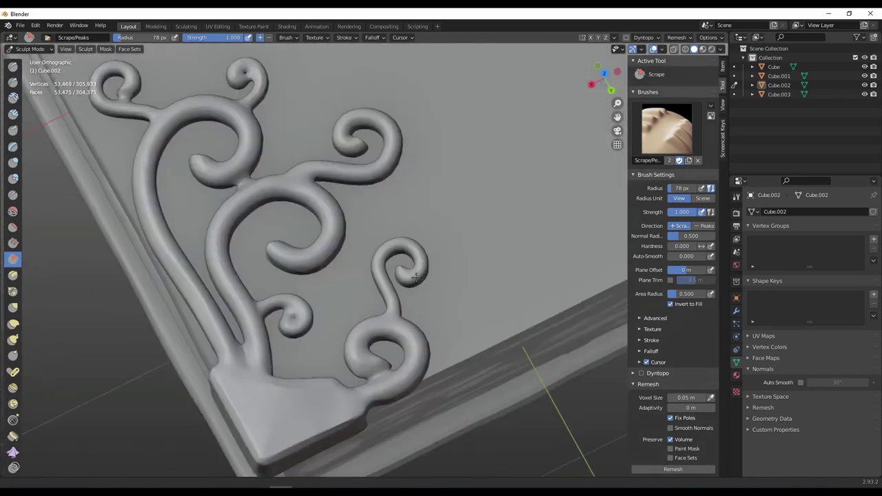
scroll(298, 238, "down", 3)
scroll(291, 245, "up", 3)
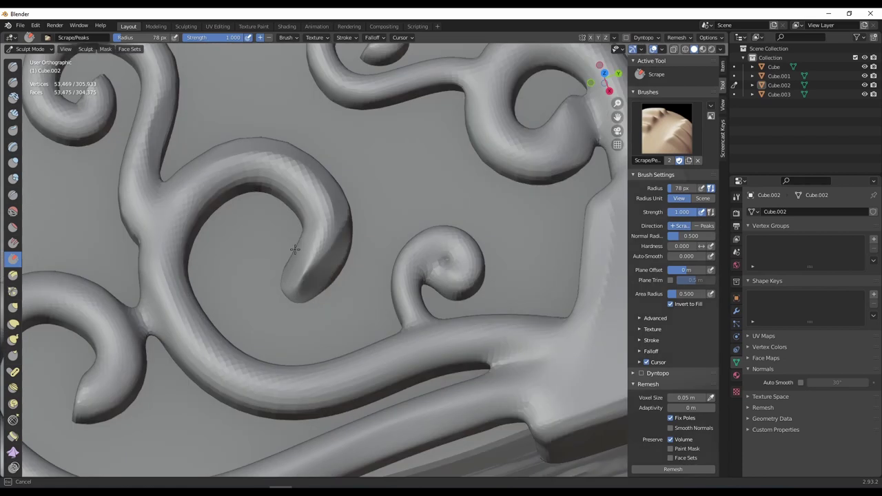
mouse_move(292, 246)
middle_mouse_down()
mouse_move(419, 317)
mouse_move(408, 223)
middle_mouse_up()
middle_click_drag(352, 236, 394, 303)
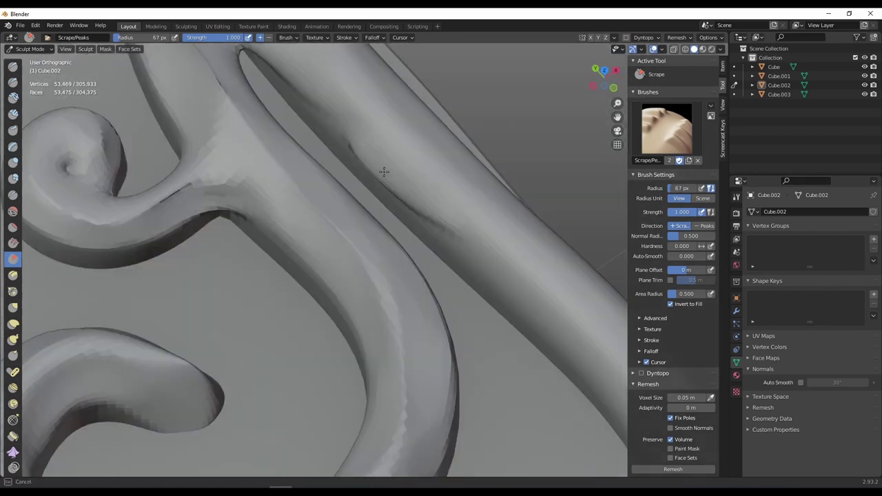
mouse_move(304, 253)
middle_mouse_down()
mouse_move(365, 275)
mouse_move(294, 325)
mouse_move(411, 242)
mouse_move(407, 169)
mouse_move(284, 205)
mouse_move(300, 265)
middle_mouse_up()
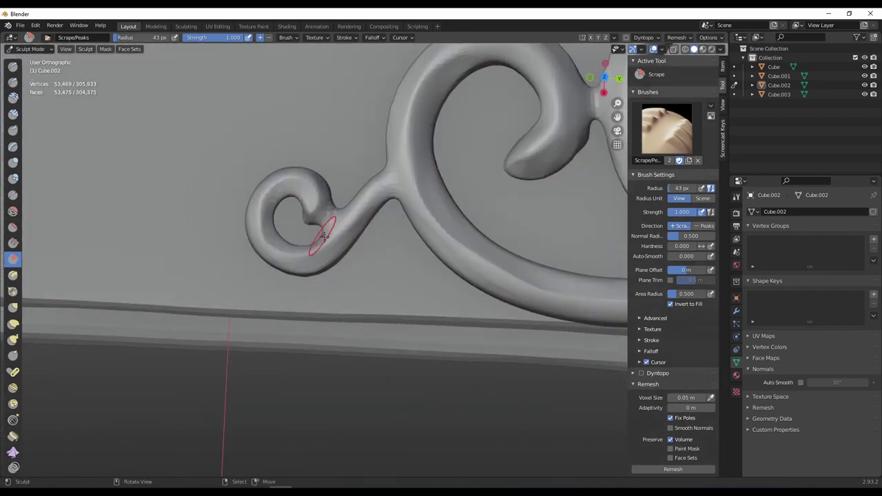
middle_click_drag(323, 236, 59, 186)
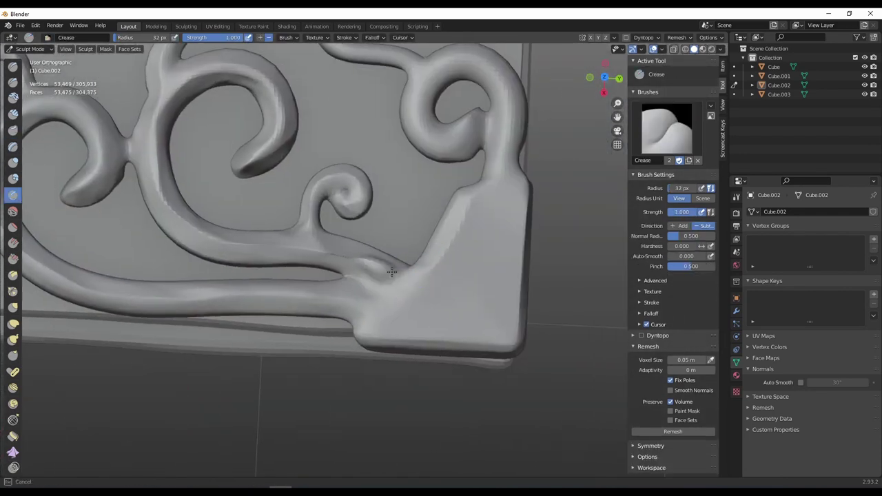
middle_click_drag(470, 289, 66, 329)
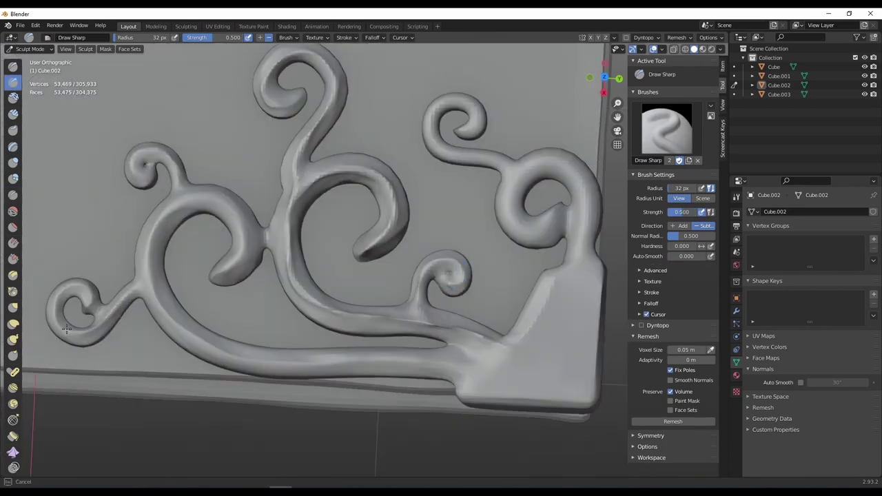
middle_click_drag(564, 384, 483, 386)
Remesh the sculpted corner piece again and review the cover's ornaments
left_click(690, 422)
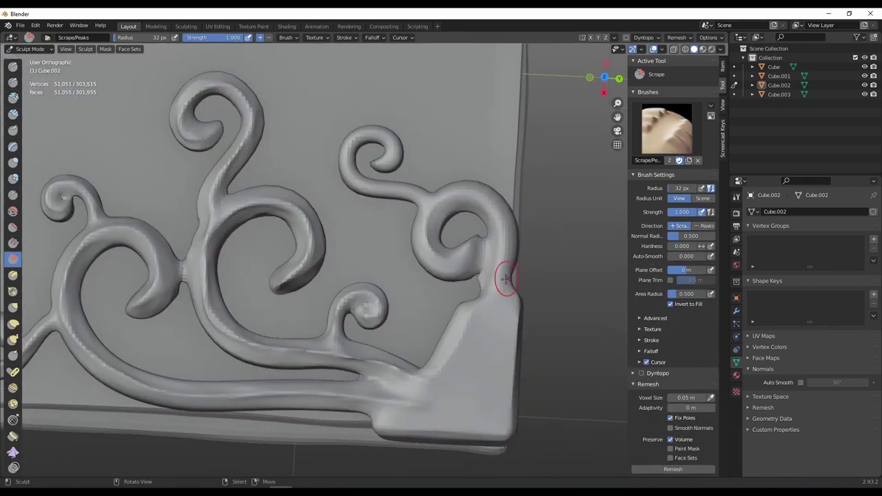
middle_click_drag(505, 279, 403, 290)
scroll(486, 324, "up", 3)
scroll(487, 296, "down", 3)
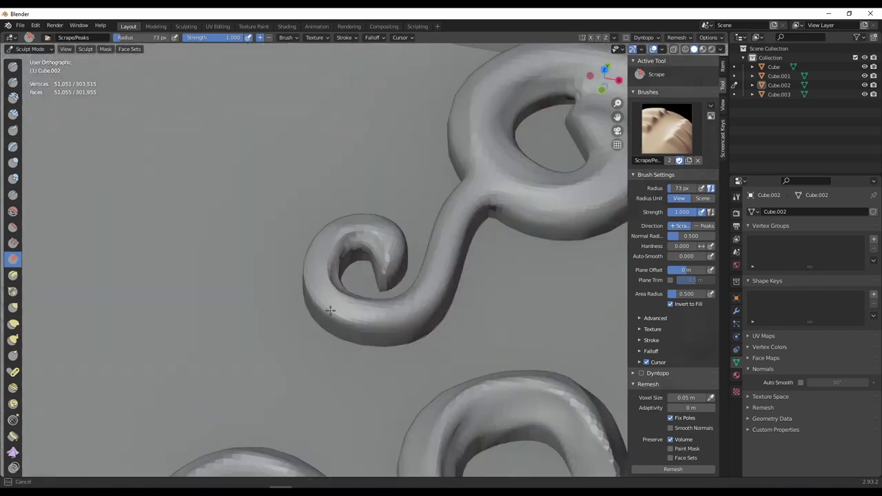
middle_click_drag(483, 289, 368, 271)
scroll(368, 272, "down", 3)
middle_click_drag(434, 276, 414, 232)
Grab-sculpt the cut scroll tips into rounded ends using a smaller brush
key("g")
scroll(413, 232, "up", 3)
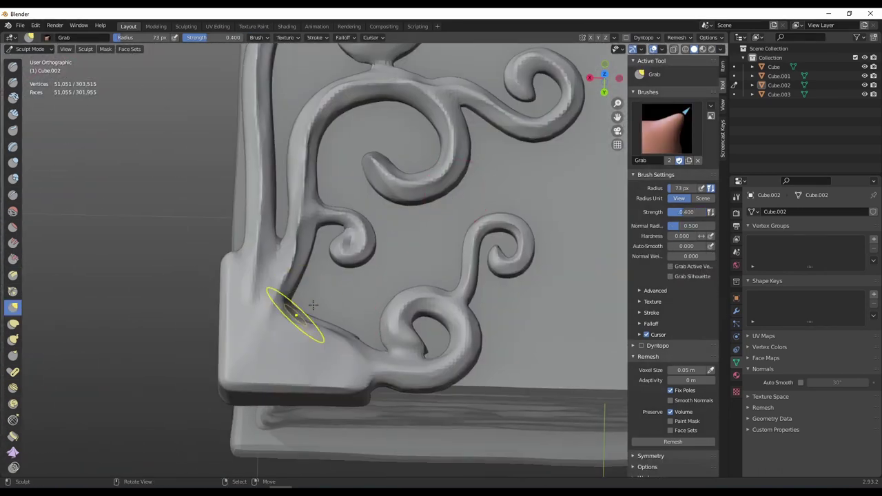
mouse_move(285, 315)
middle_mouse_down()
mouse_move(375, 358)
mouse_move(308, 375)
middle_mouse_up()
scroll(308, 375, "up", 3)
key("f")
left_click(300, 418)
scroll(299, 417, "down", 3)
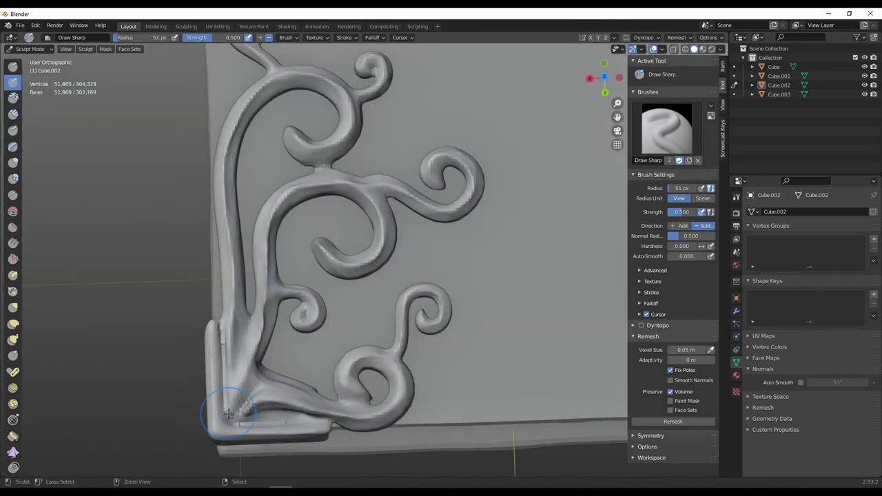
mouse_move(300, 418)
middle_mouse_down()
mouse_move(476, 258)
mouse_move(366, 332)
middle_mouse_up()
scroll(475, 258, "up", 4)
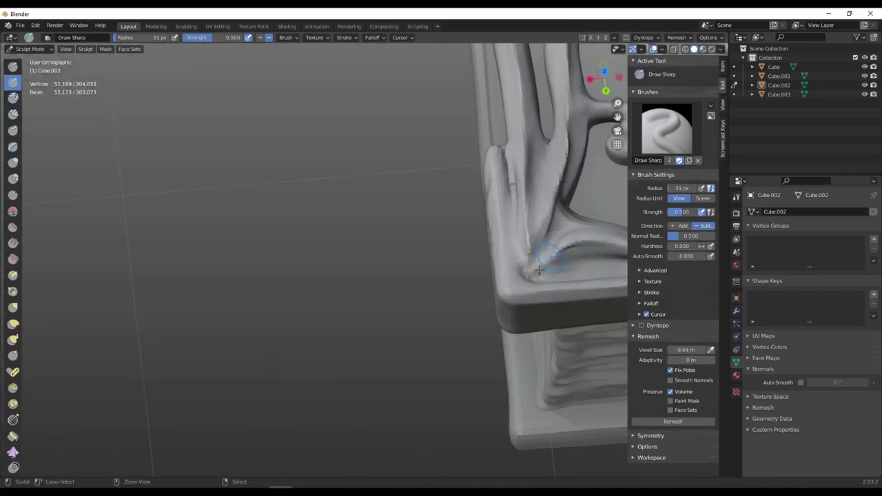
mouse_move(539, 269)
middle_mouse_down()
mouse_move(356, 348)
mouse_move(367, 333)
middle_mouse_up()
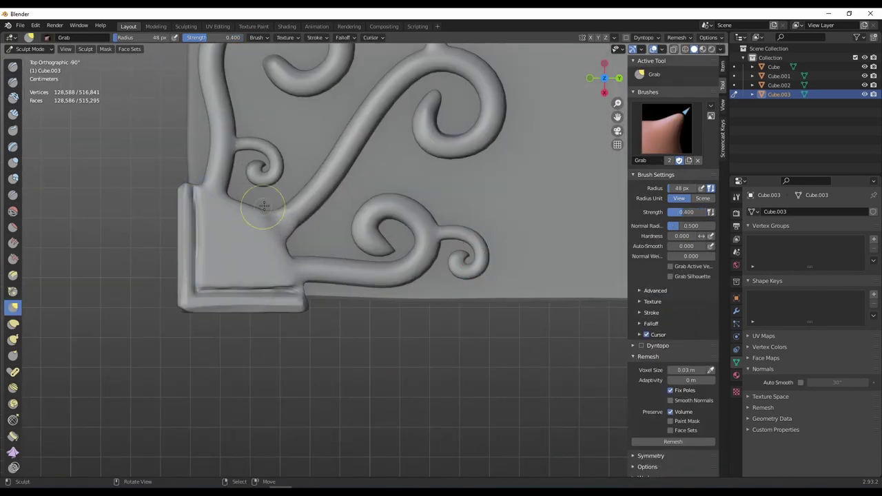
Build up clay strips and flatten the curl surfaces on the second corner piece
middle_click_drag(274, 225, 248, 336)
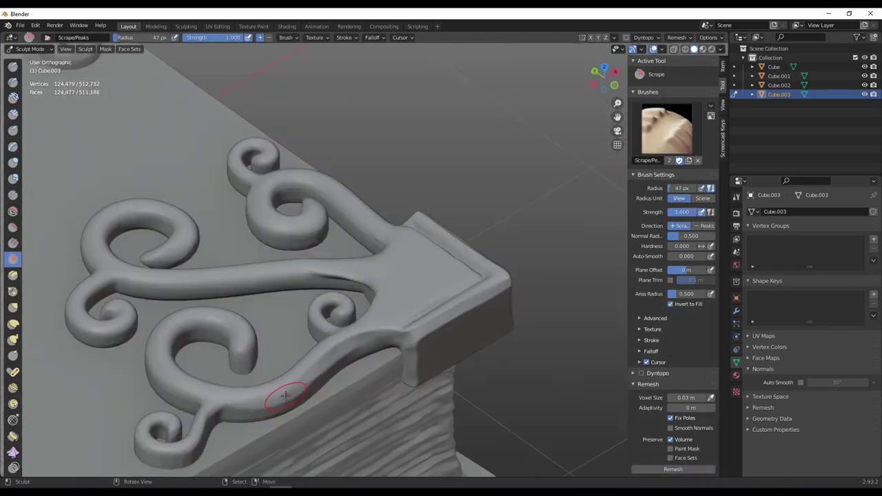
mouse_move(285, 395)
middle_mouse_down()
mouse_move(296, 276)
mouse_move(314, 313)
mouse_move(388, 288)
mouse_move(476, 292)
mouse_move(405, 320)
middle_mouse_up()
key("c")
key("shift+t")
mouse_move(341, 242)
middle_mouse_down()
mouse_move(197, 334)
mouse_move(473, 269)
middle_mouse_up()
key("f")
left_click(482, 305)
middle_click_drag(482, 305, 188, 282)
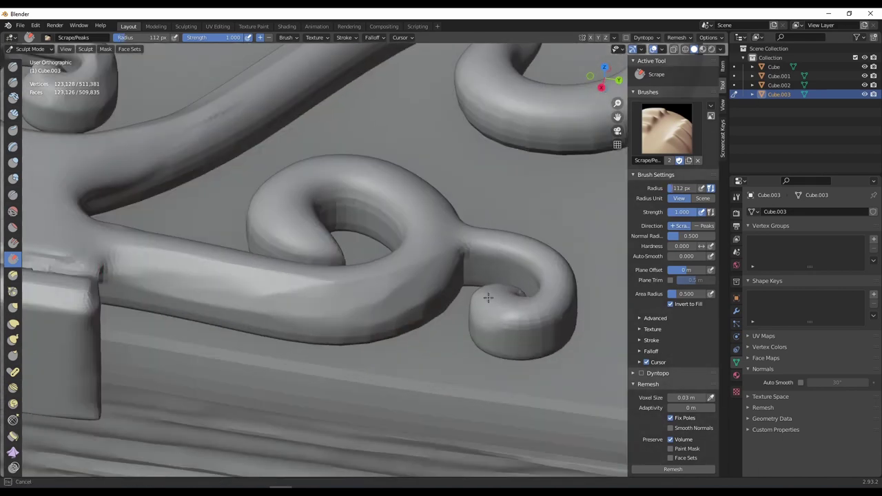
middle_click_drag(487, 297, 489, 252)
Add rows of raised beads along the curls with a smaller brush
key("f")
left_click(538, 275)
mouse_move(537, 275)
middle_mouse_down()
mouse_move(441, 289)
mouse_move(382, 280)
middle_mouse_up()
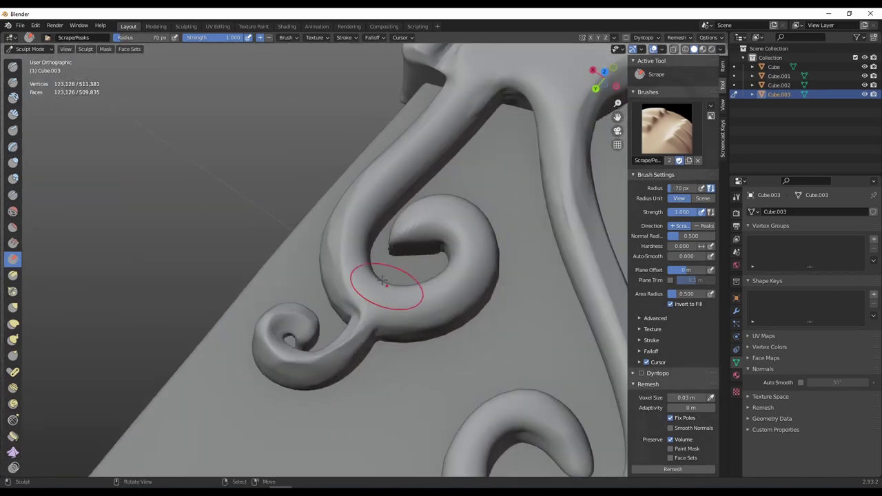
scroll(456, 248, "down", 4)
middle_click_drag(456, 248, 344, 310)
scroll(345, 310, "up", 3)
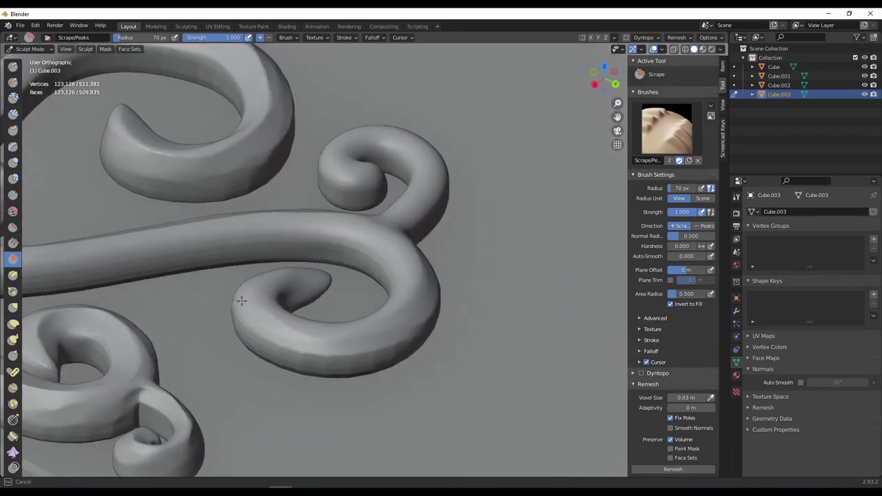
scroll(248, 370, "up", 2)
middle_click_drag(248, 370, 472, 258)
scroll(473, 257, "down", 3)
scroll(473, 258, "down", 3)
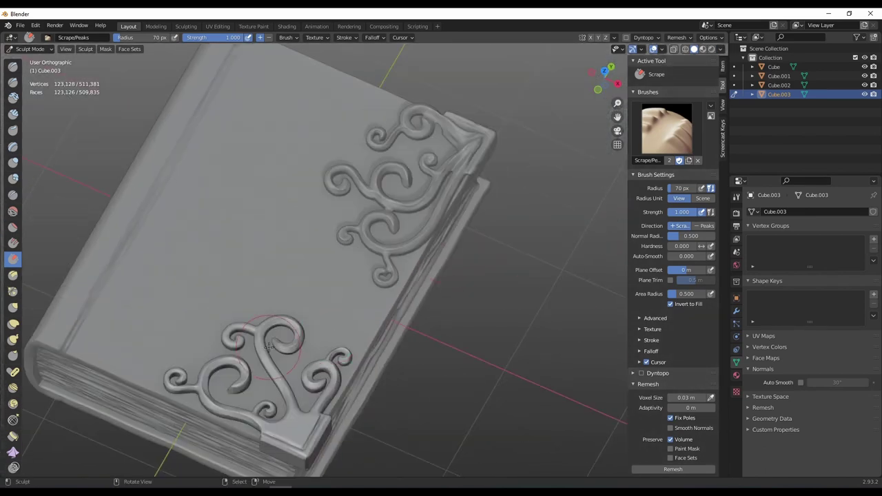
scroll(360, 285, "up", 6)
scroll(423, 340, "down", 3)
mouse_move(493, 287)
middle_mouse_down()
mouse_move(423, 340)
mouse_move(345, 275)
middle_mouse_up()
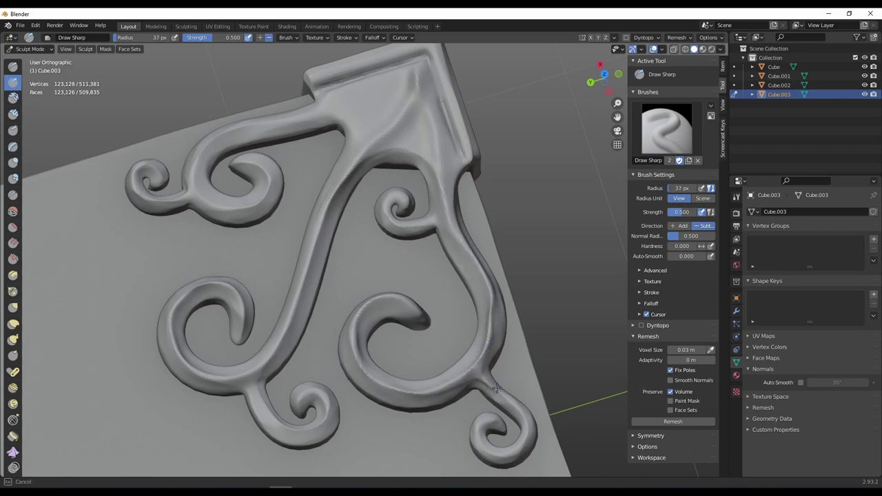
Frame the ornament corner in a straight top view
middle_click_drag(496, 388, 239, 243)
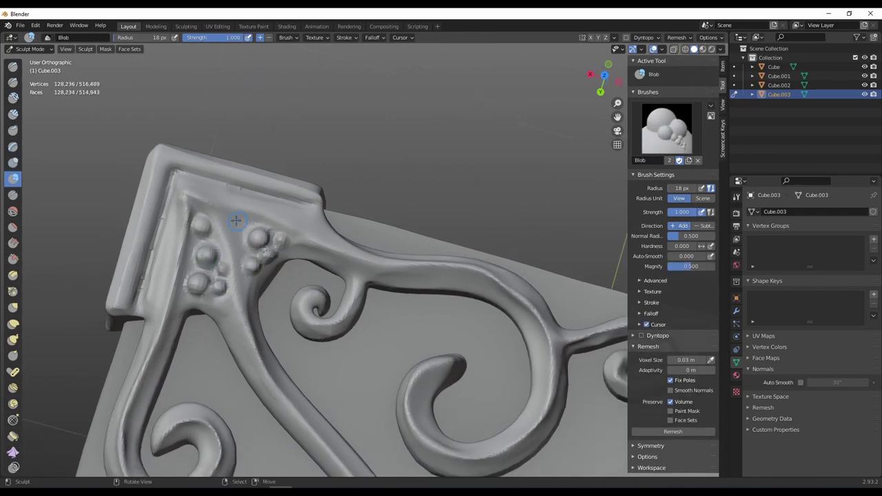
middle_click_drag(236, 168, 172, 332)
middle_click_drag(159, 262, 448, 335)
scroll(268, 247, "up", 3)
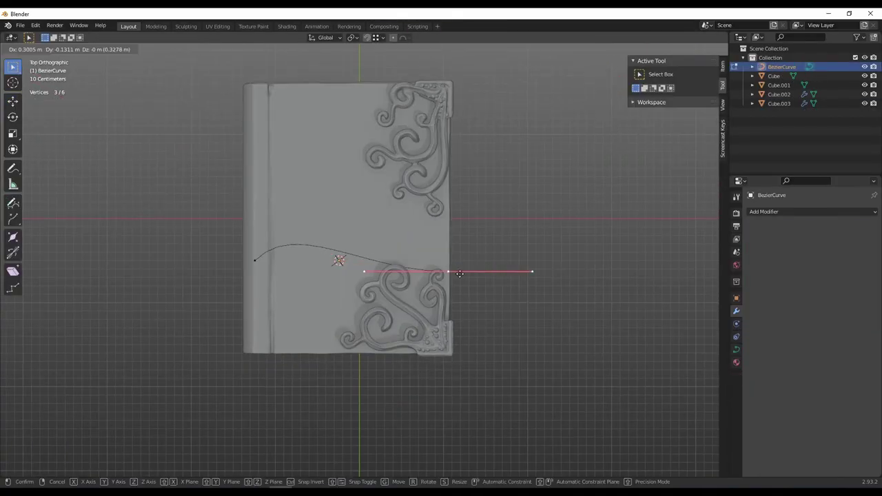
Add a Bezier circle as the strap profile and move curve points to wrap the book
key("KP_1")
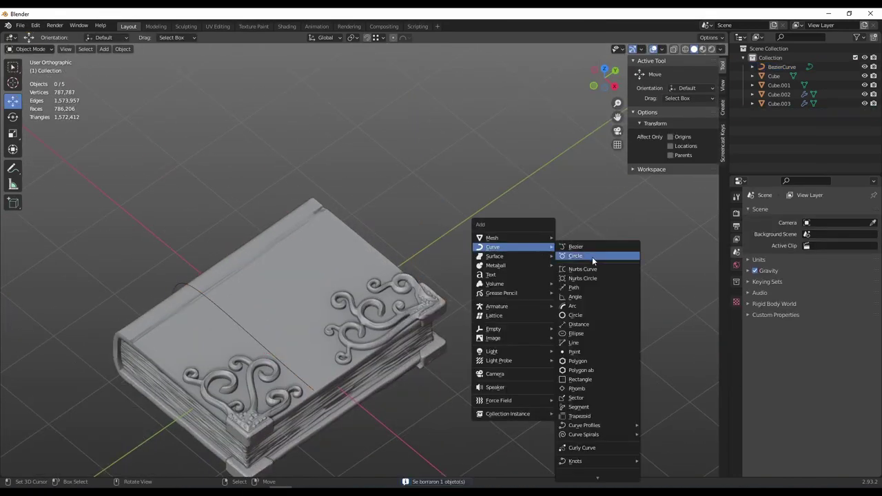
left_click(592, 257)
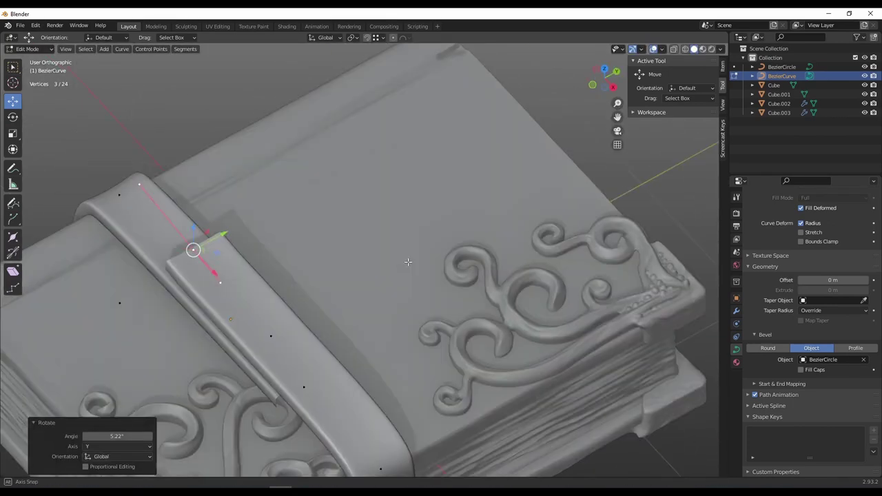
middle_click_drag(408, 262, 499, 256)
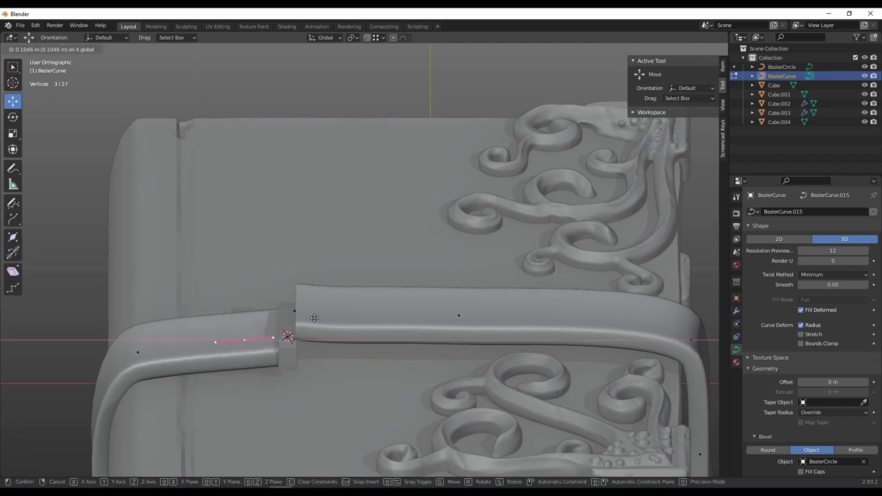
left_click(276, 346)
key("KP_1")
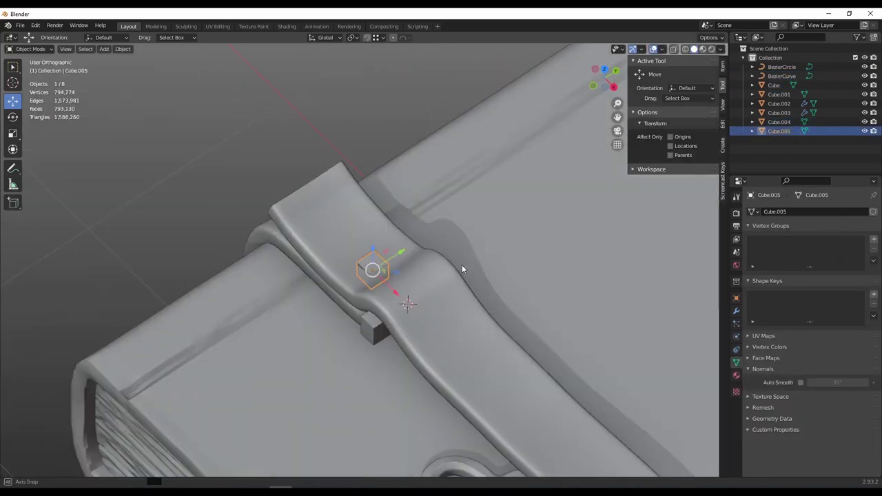
Add a circle mesh for the buckle ring and sculpt the strap end into a pointed tip
middle_click_drag(461, 268, 434, 279, "alt")
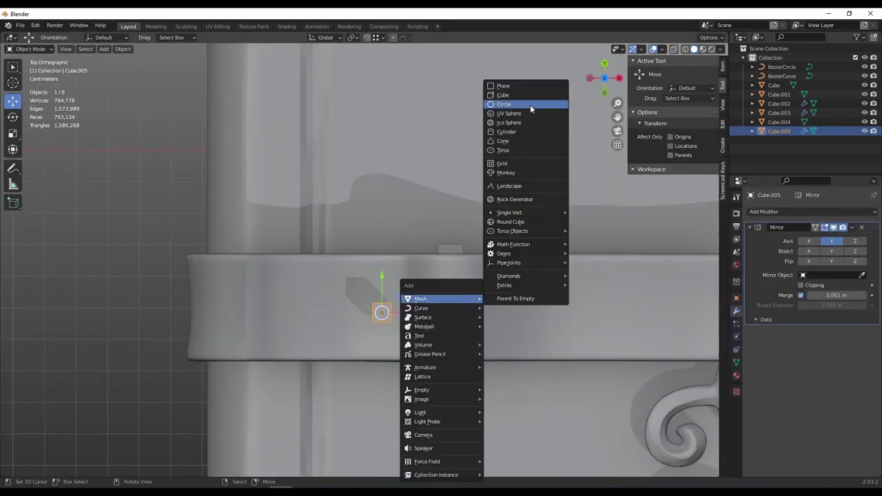
left_click(529, 104)
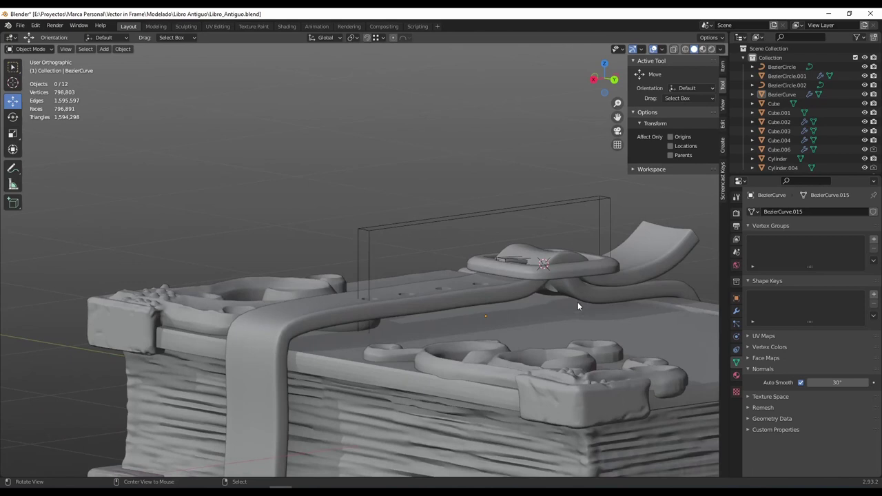
key("ctrl+Tab")
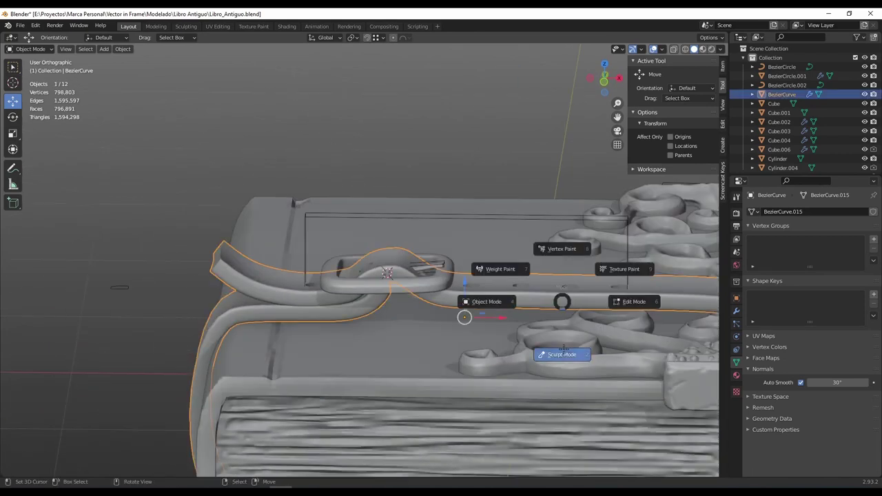
left_click(563, 354)
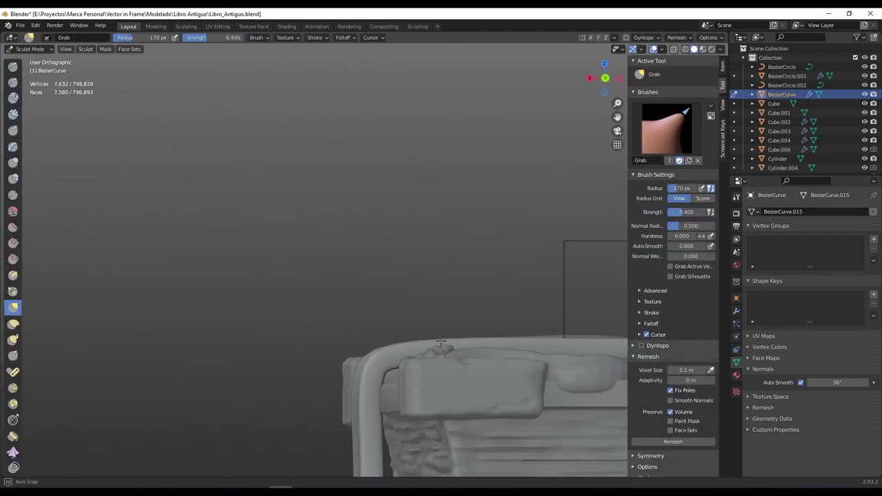
mouse_move(441, 340)
middle_mouse_down()
mouse_move(541, 338)
mouse_move(350, 365)
middle_mouse_up()
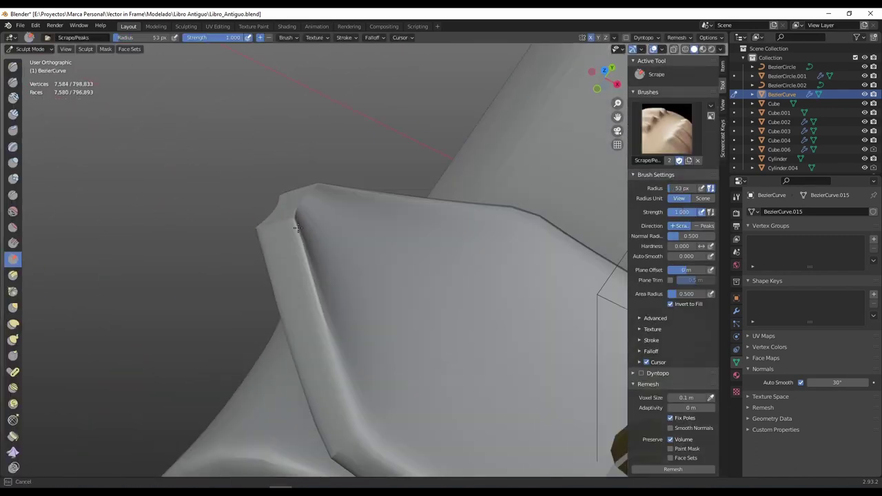
middle_click_drag(285, 222, 444, 327)
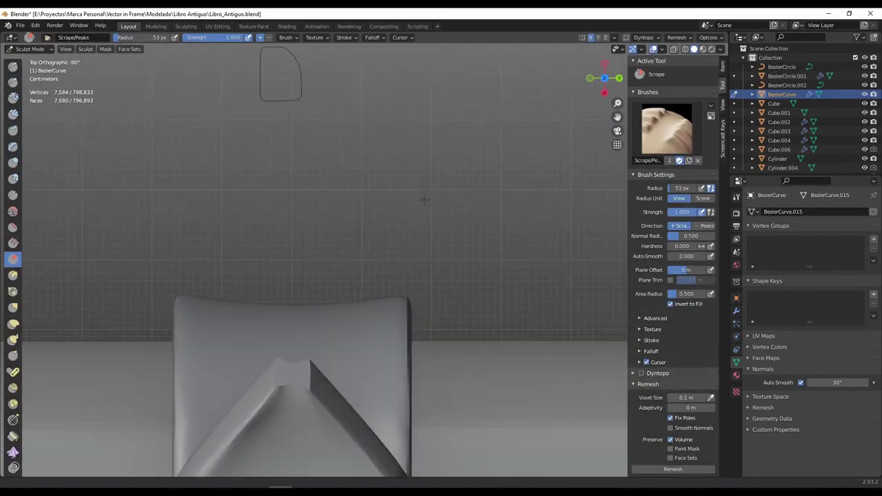
mouse_move(424, 199)
middle_mouse_down()
mouse_move(393, 269)
mouse_move(444, 175)
middle_mouse_up()
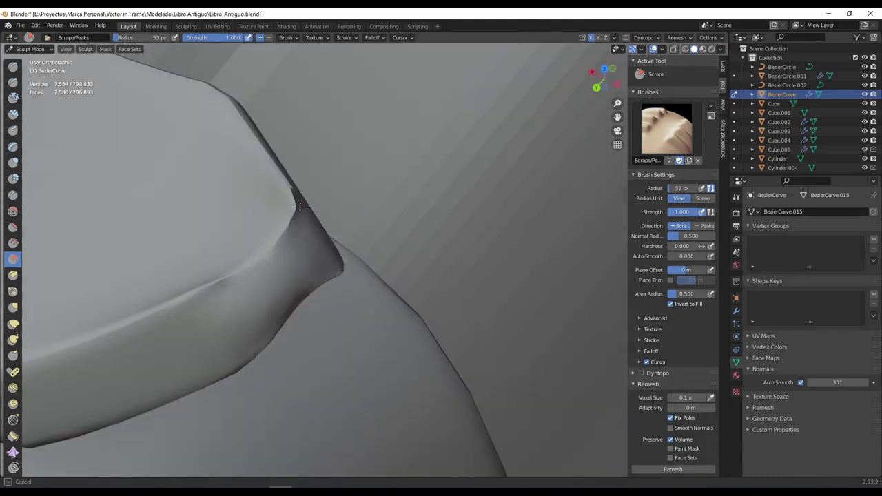
middle_click_drag(298, 205, 334, 281)
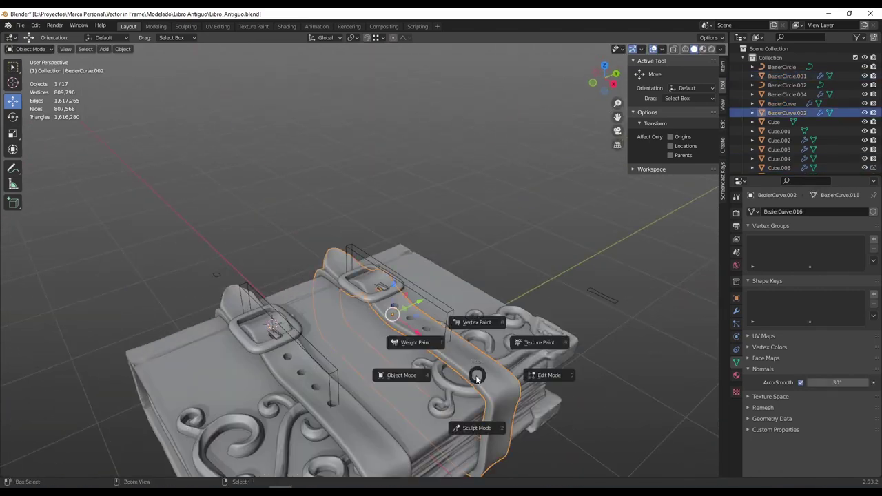
Grab-sculpt the straps along and under the book, then leave Sculpt Mode
left_click_drag(381, 353, 556, 333, "alt")
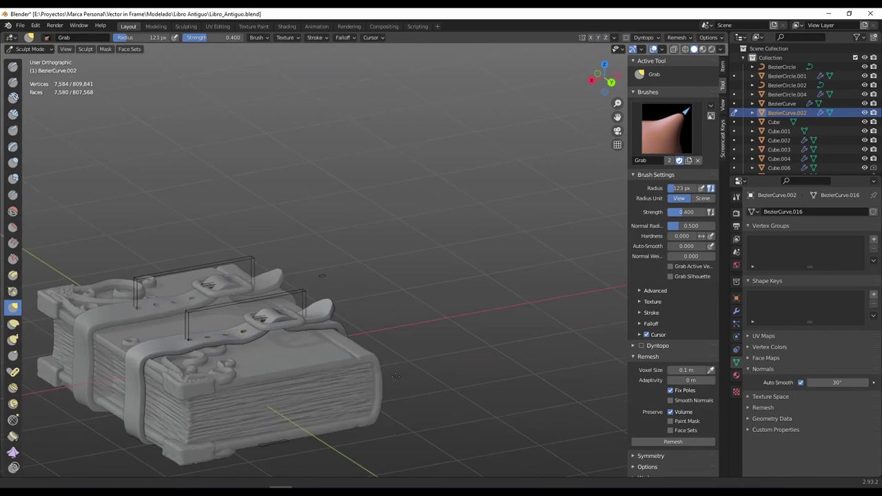
mouse_move(484, 354)
left_mouse_down("alt")
mouse_move(389, 341)
mouse_move(372, 403)
left_mouse_up("alt")
mouse_move(313, 388)
middle_mouse_down()
mouse_move(458, 210)
mouse_move(525, 374)
middle_mouse_up()
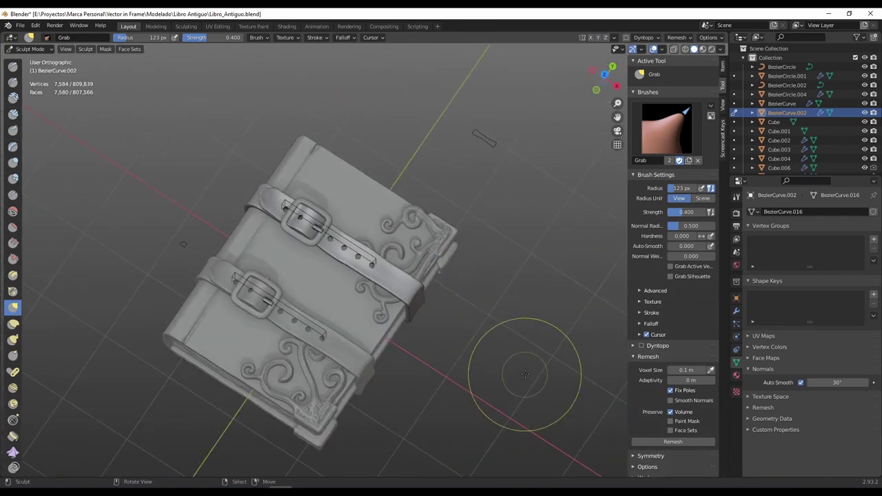
key("ctrl+Tab")
scroll(510, 229, "up", 5)
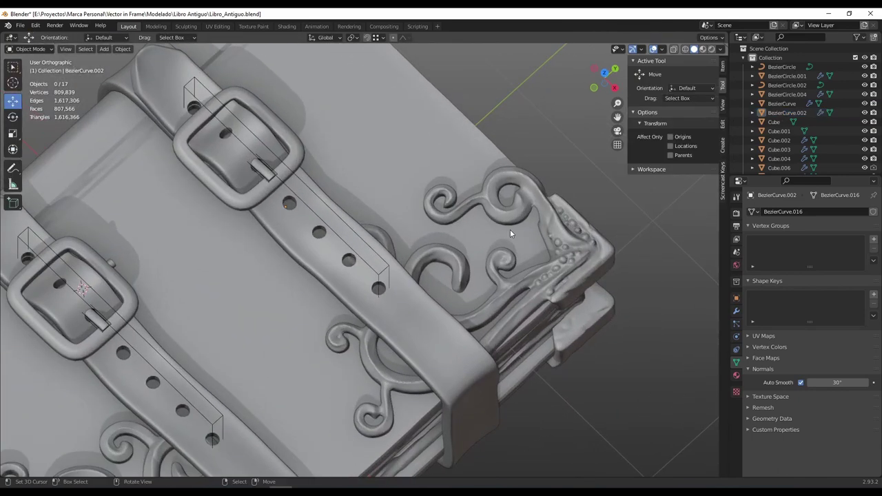
Select and frame each corner ornament, then start sculpting beads on Cube.002
left_click(511, 267)
key("KP_Decimal")
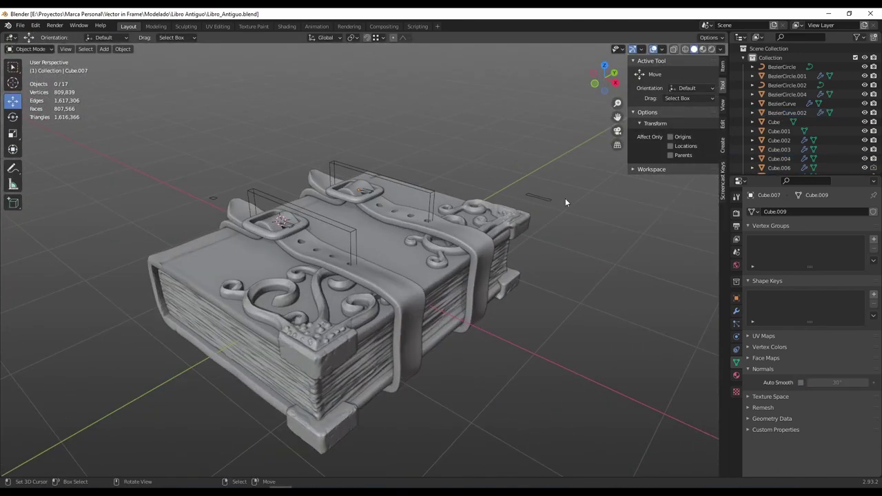
middle_click_drag(564, 202, 525, 284)
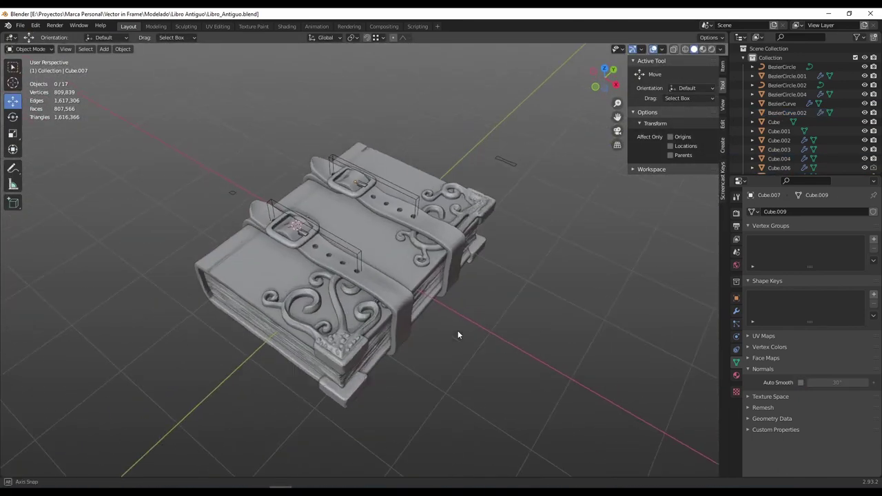
scroll(510, 282, "up", 3)
left_click(493, 281)
key("KP_Decimal")
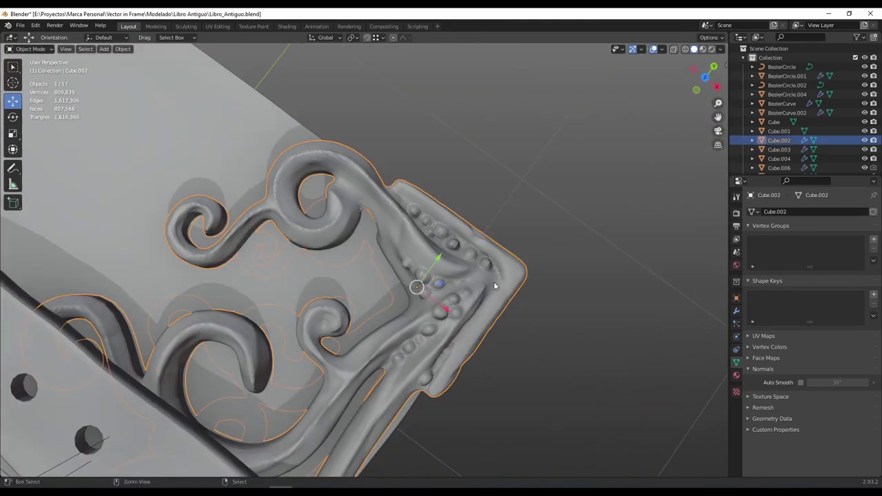
key("ctrl+Tab")
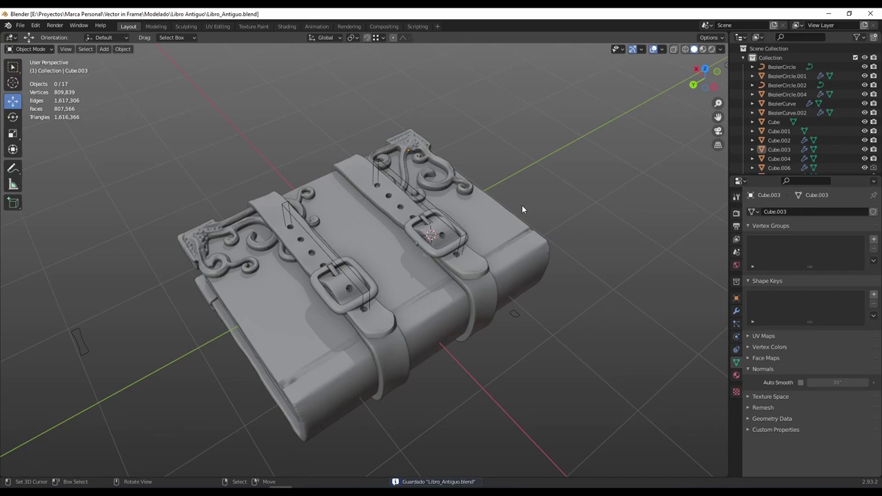
mouse_move(522, 205)
middle_mouse_down()
mouse_move(406, 314)
mouse_move(380, 312)
mouse_move(474, 266)
middle_mouse_up()
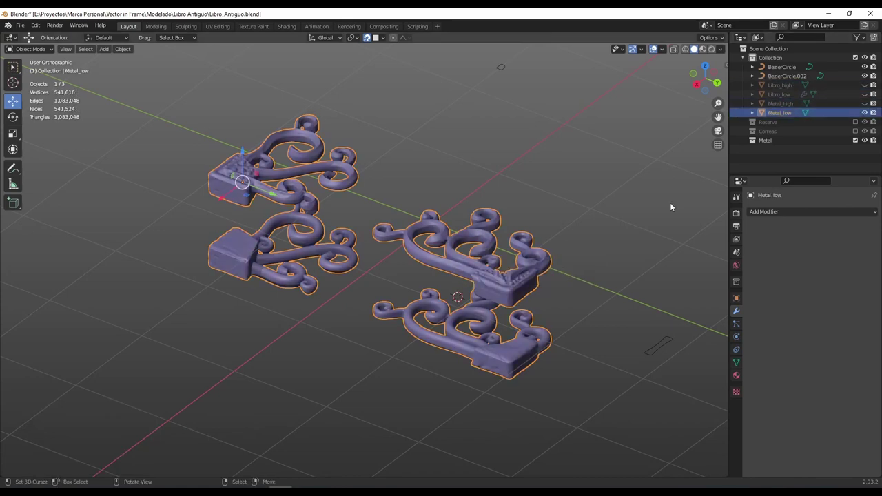
Give Metal_low a Decimate modifier with a Ratio of 0.1
left_click(812, 212)
left_click(696, 289)
key("Return")
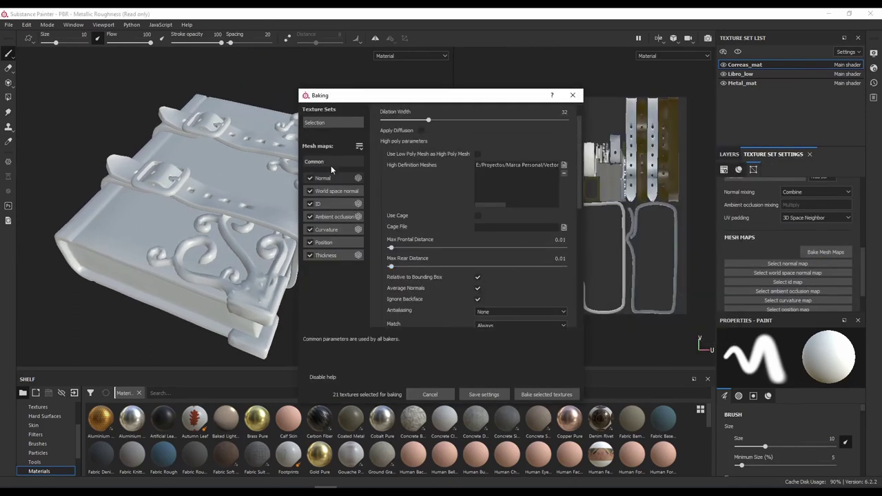
Bake the mesh maps with World space normal, ID and Position excluded
left_click(324, 191)
left_click(320, 204)
left_click(323, 243)
left_click(546, 394)
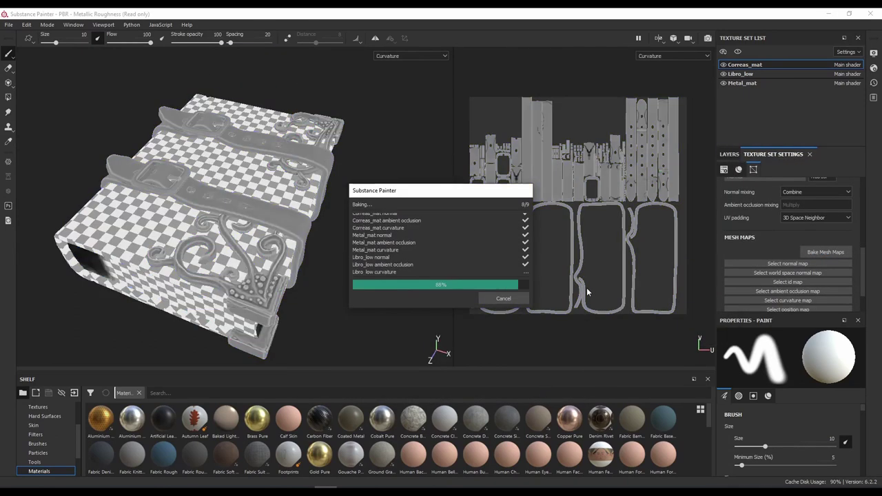
Cover Libro_low in greyish-brown Leather Soft Grain and add a second fill layer above it
left_click(758, 74)
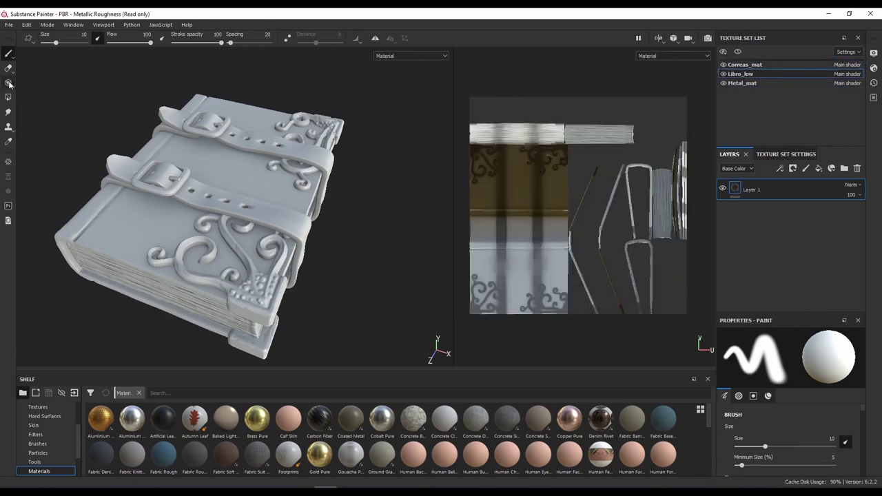
left_click_drag(713, 411, 710, 431)
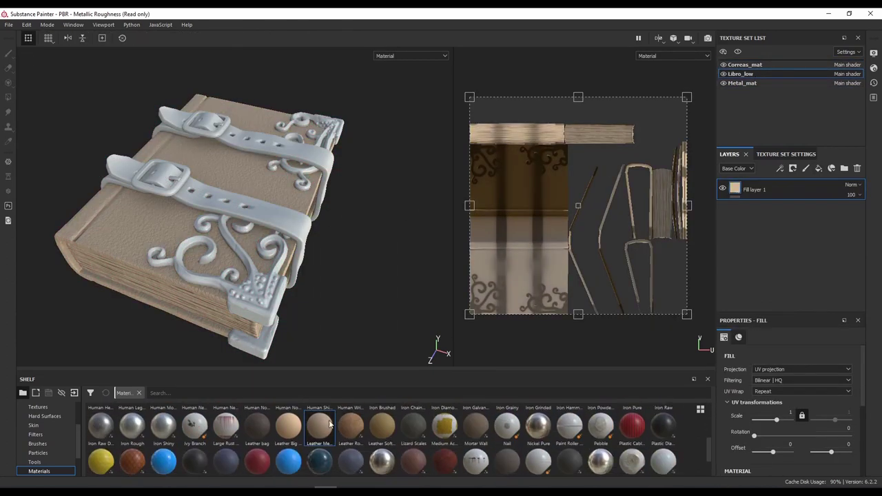
left_click_drag(381, 424, 771, 385)
left_click(792, 433)
left_click(768, 389)
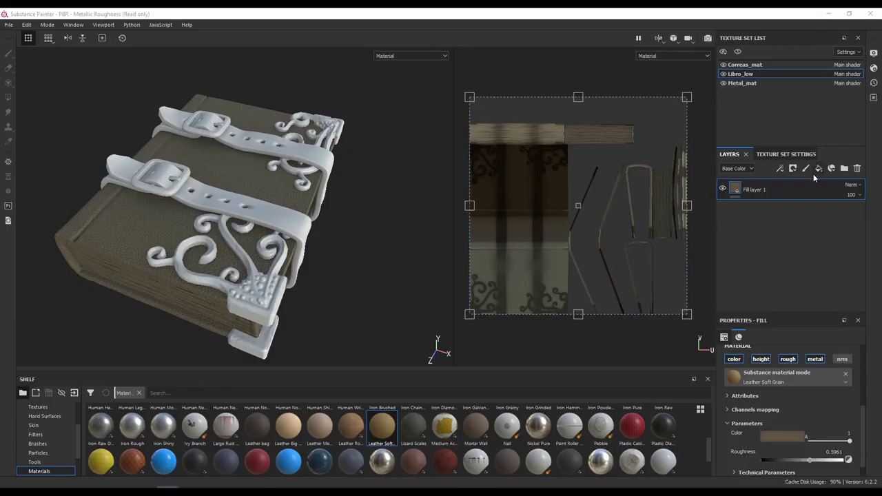
left_click(817, 168)
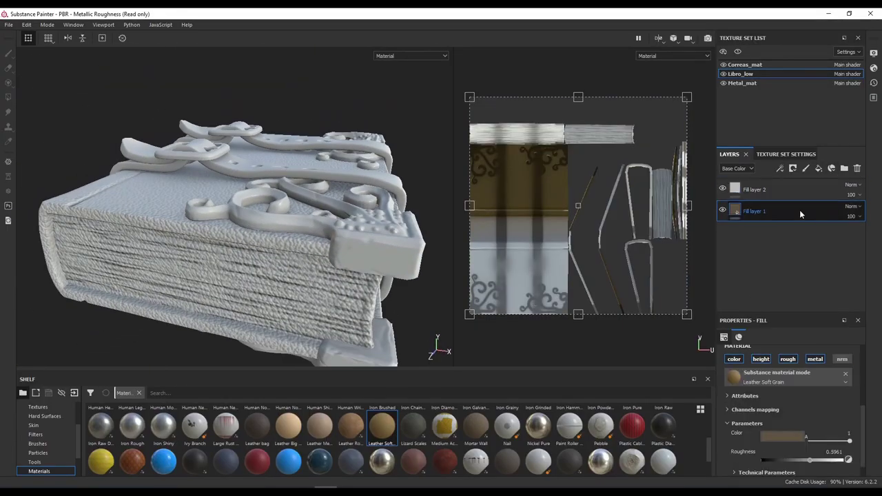
left_click_drag(438, 280, 372, 256, "alt")
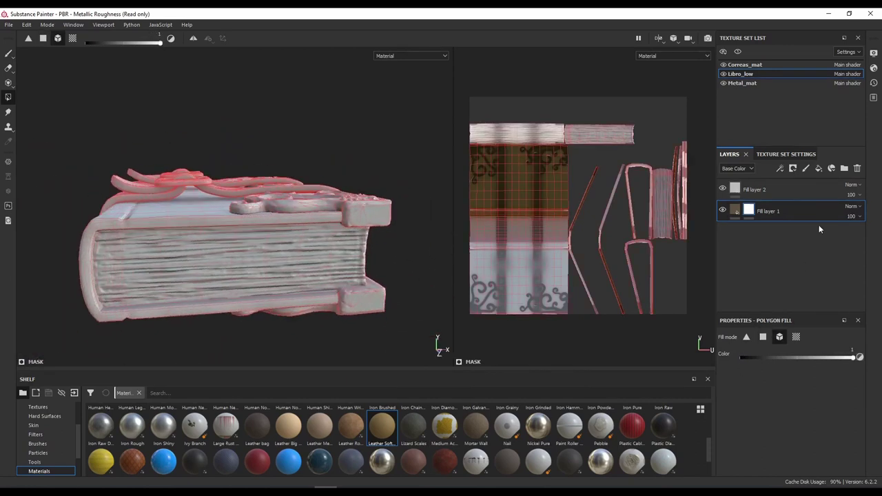
Select Fill layer 1's mask, enable mirrored painting and choose the Basic Hard brush
left_click_drag(391, 258, 763, 236, "alt")
left_click(748, 233)
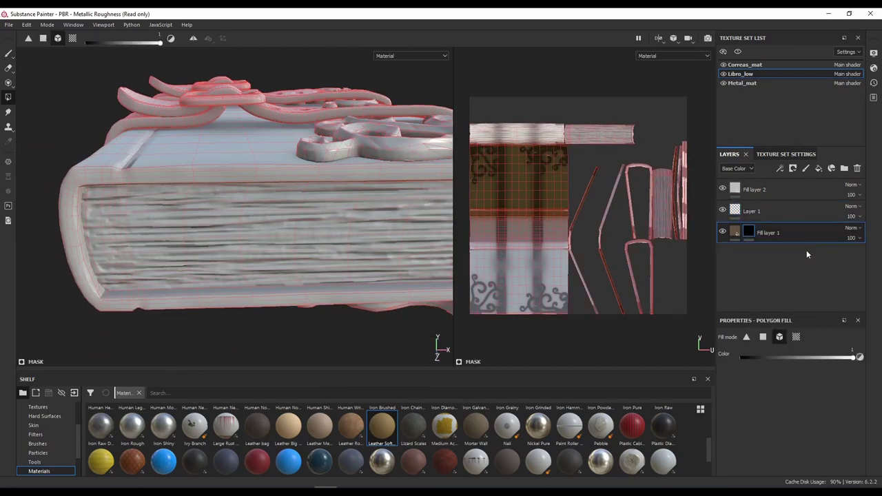
key("l")
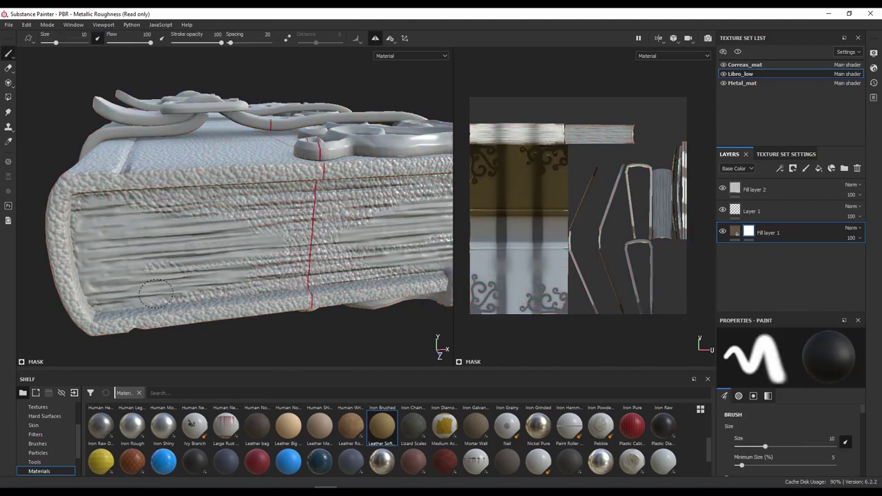
left_click(382, 418)
left_click_drag(340, 254, 434, 70, "alt")
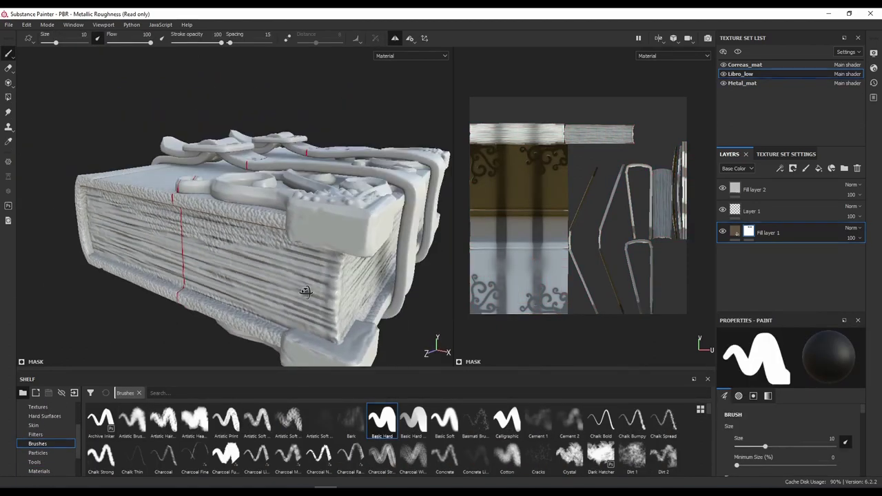
left_click_drag(203, 244, 276, 241, "alt")
key("Tab")
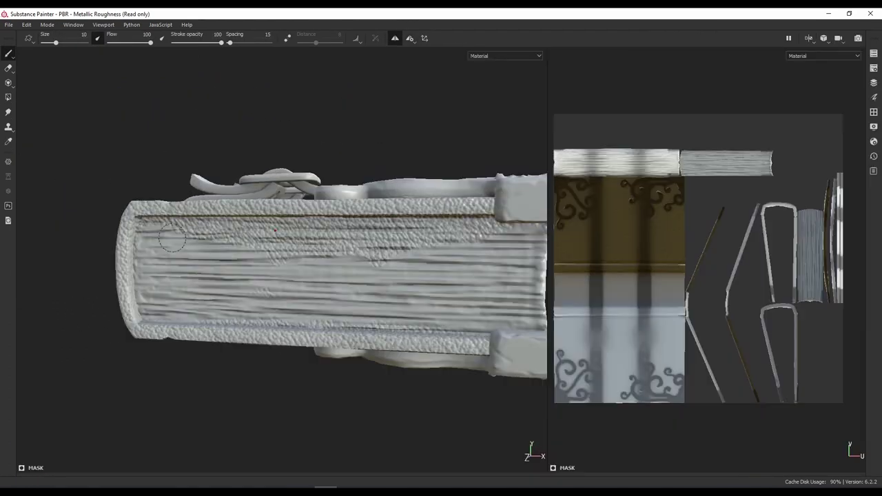
scroll(384, 401, "up", 3)
mouse_move(384, 401)
left_mouse_down("alt")
mouse_move(291, 232)
mouse_move(318, 227)
mouse_move(441, 294)
left_mouse_up("alt")
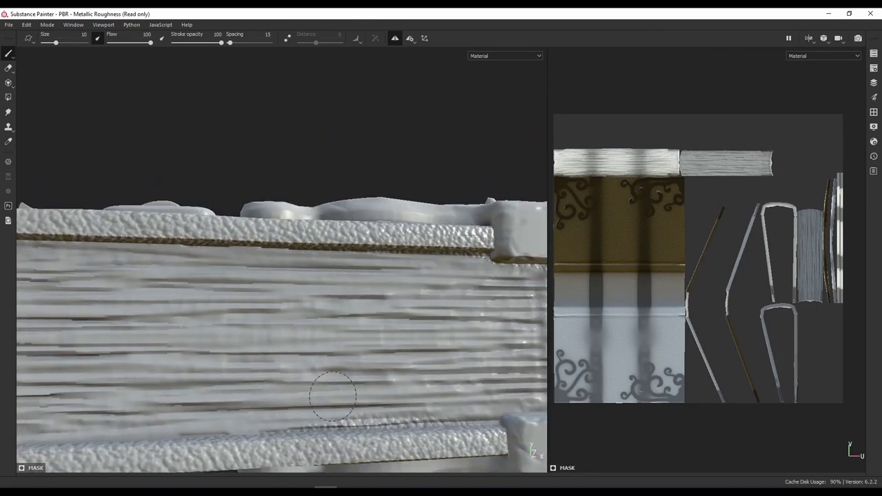
mouse_move(325, 423)
left_mouse_down("alt")
mouse_move(383, 339)
mouse_move(324, 295)
mouse_move(269, 304)
mouse_move(242, 368)
mouse_move(277, 278)
mouse_move(309, 253)
left_mouse_up("alt")
left_click_drag(415, 290, 394, 314, "alt")
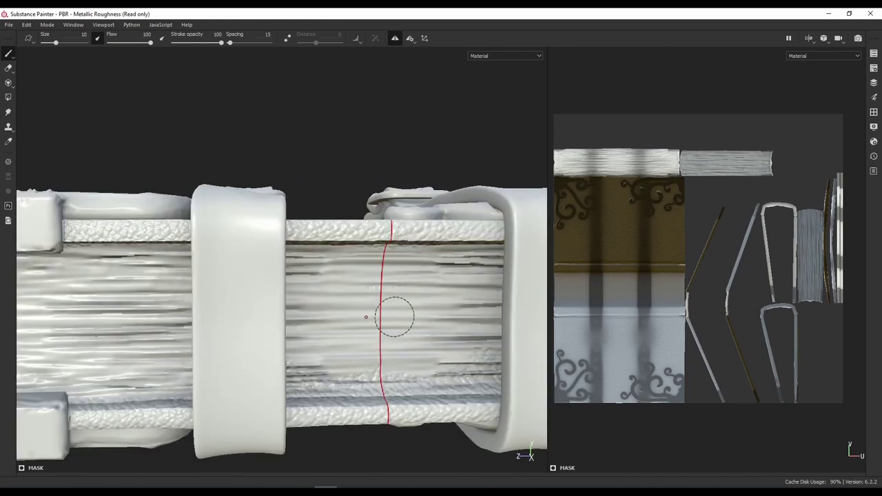
key("Tab")
Move the brown fill layer to the top and touch up its mask along the page edges at brush size 3.06
left_click_drag(136, 223, 207, 227, "alt")
left_click_drag(768, 233, 768, 184)
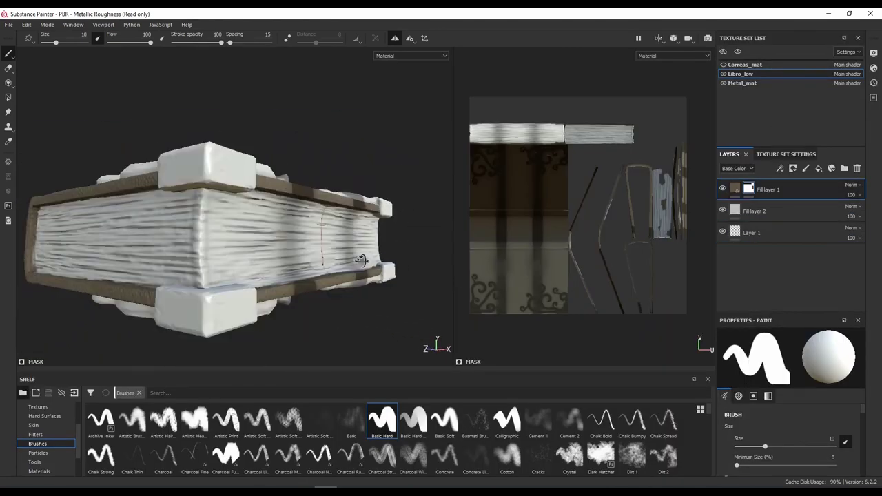
right_click_drag(351, 262, 350, 292, "alt")
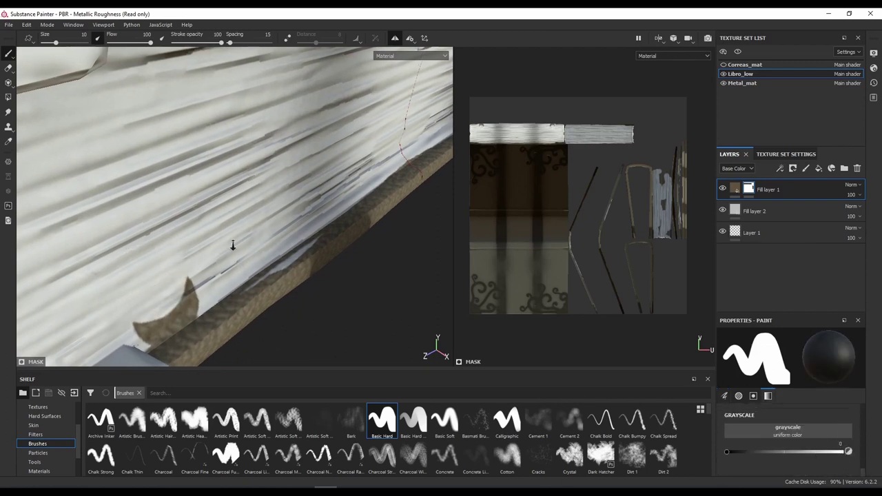
right_click_drag(233, 245, 159, 326, "alt")
mouse_move(323, 236)
left_mouse_down("alt")
mouse_move(269, 315)
mouse_move(289, 212)
left_mouse_up("alt")
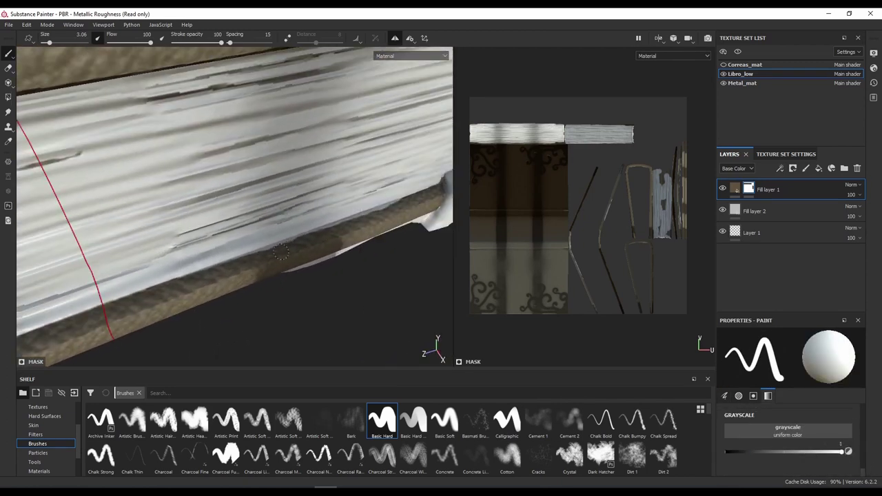
scroll(288, 337, "up", 5)
left_click_drag(288, 338, 288, 273, "alt")
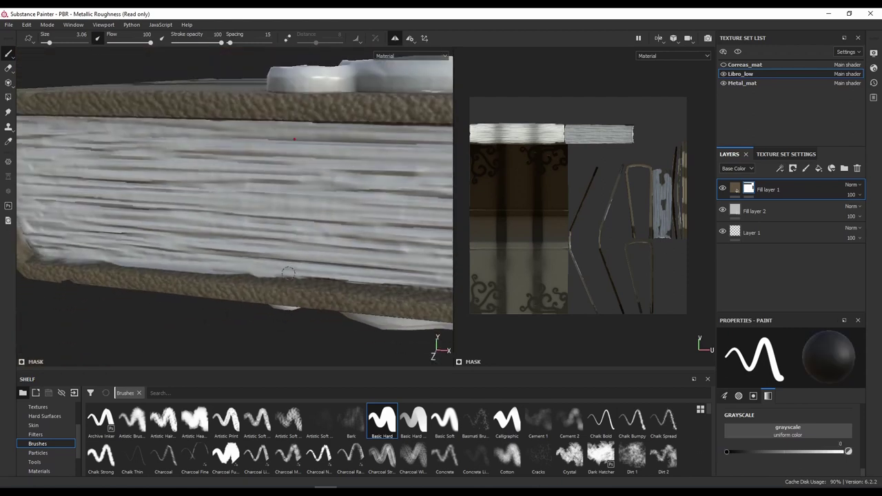
mouse_move(104, 259)
left_mouse_down("alt")
mouse_move(85, 244)
mouse_move(255, 173)
mouse_move(255, 216)
mouse_move(152, 149)
left_mouse_up("alt")
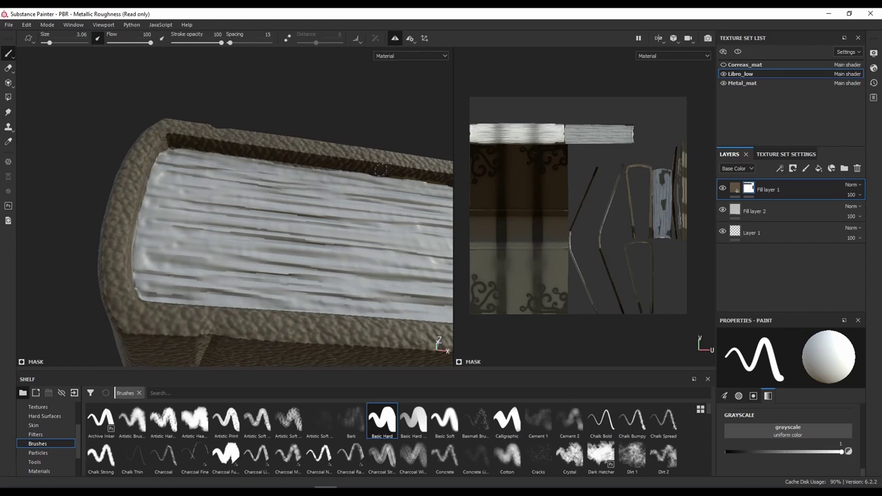
mouse_move(380, 170)
left_mouse_down("alt")
mouse_move(291, 149)
mouse_move(224, 226)
mouse_move(238, 243)
left_mouse_up("alt")
right_click_drag(238, 244, 301, 277, "alt")
left_click_drag(301, 278, 388, 269, "alt")
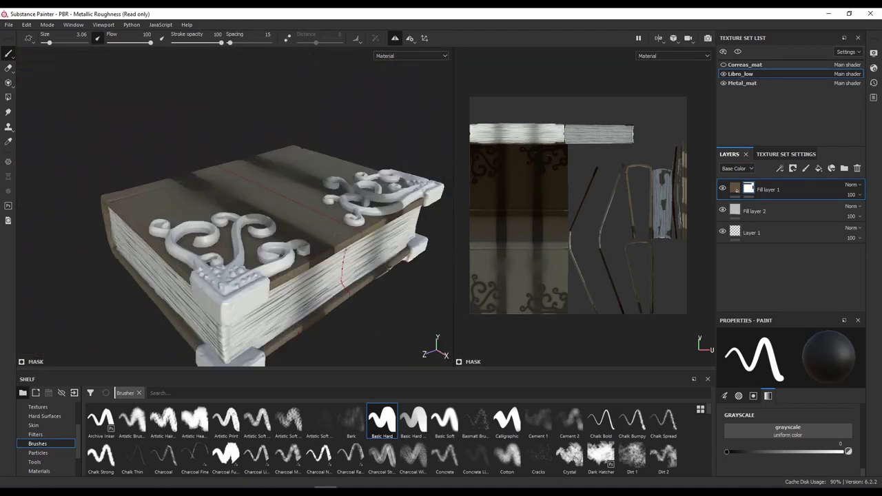
right_click_drag(387, 268, 305, 277, "alt")
Add a new fill layer with Rust Fine material confined by a Dirt generator mask
left_click(818, 168)
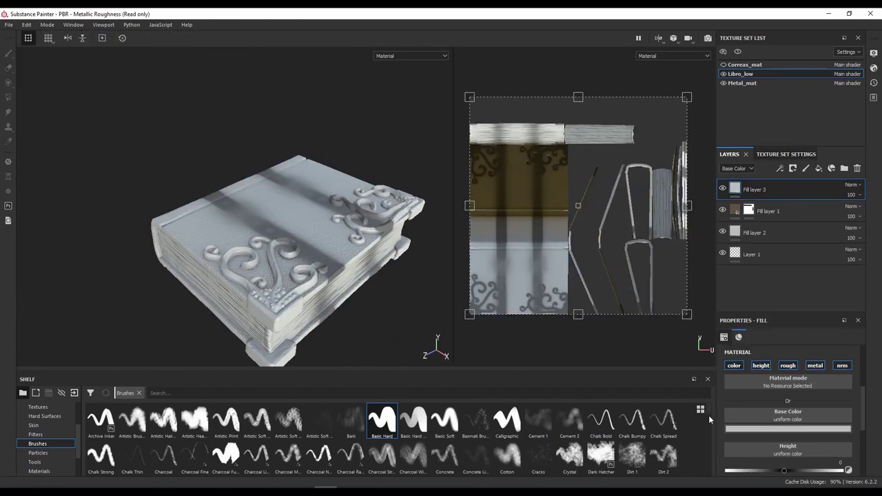
scroll(418, 422, "down", 3)
left_click_drag(445, 418, 753, 189)
left_click(792, 168)
left_click(831, 188)
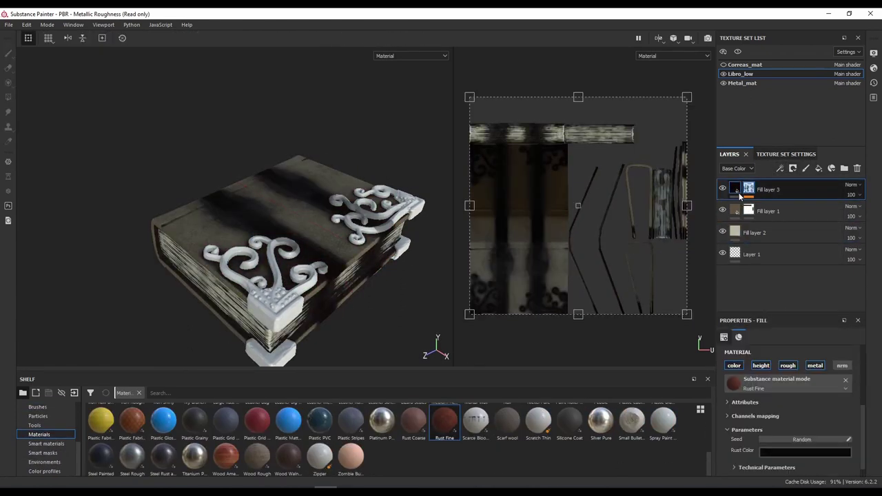
scroll(779, 455, "down", 3)
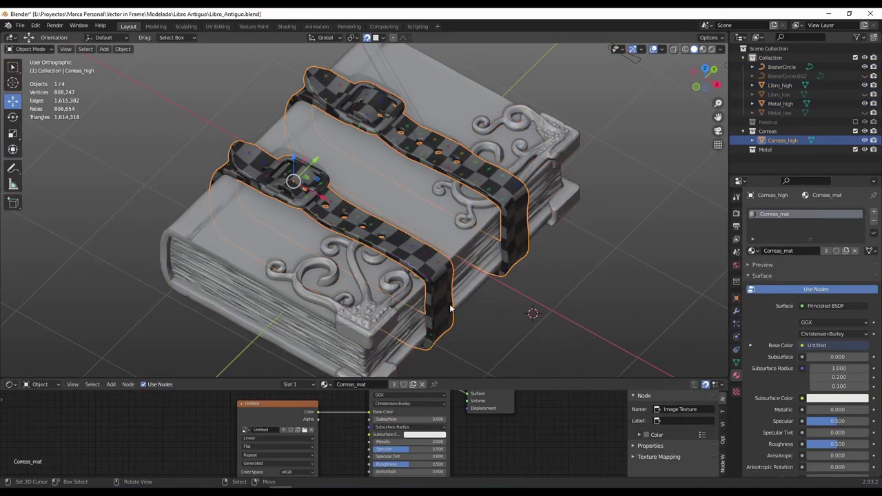
key("a")
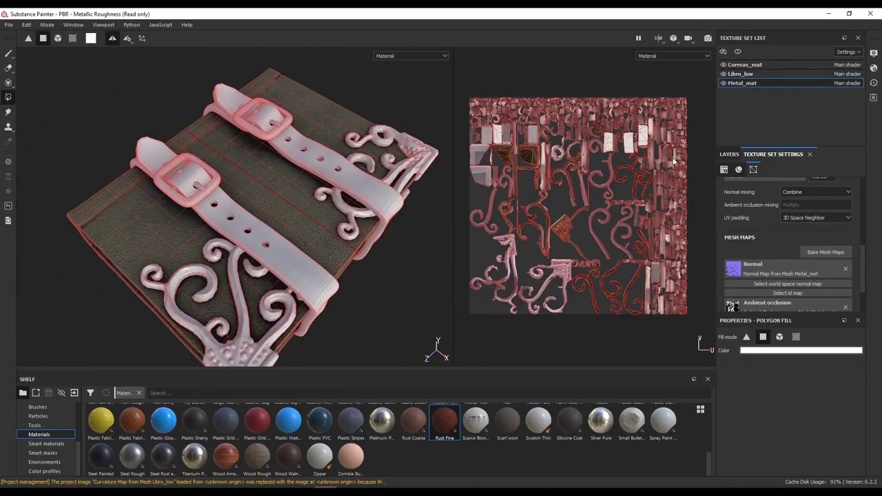
Give the ornament Rust Fine layer a black mask with a tuned Dirt generator
left_click(833, 169)
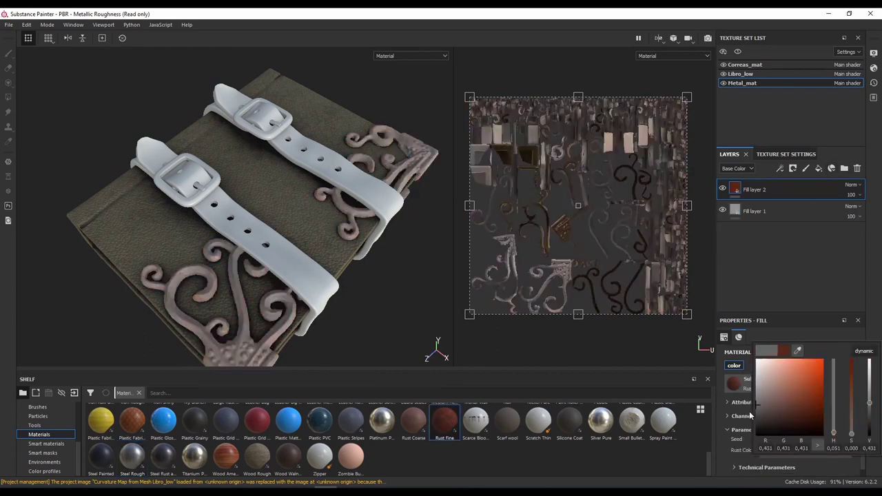
right_click(757, 189)
left_click(776, 249)
left_click(813, 182)
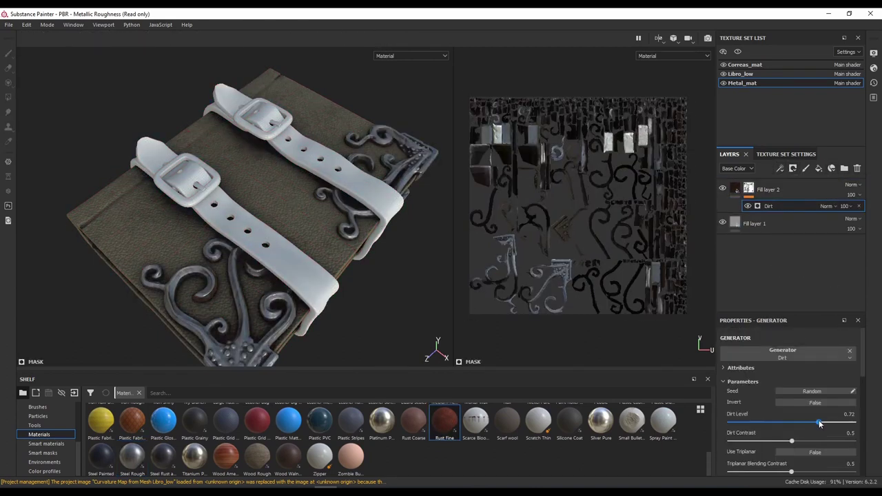
left_click_drag(819, 423, 820, 423)
left_click_drag(370, 227, 279, 299, "alt")
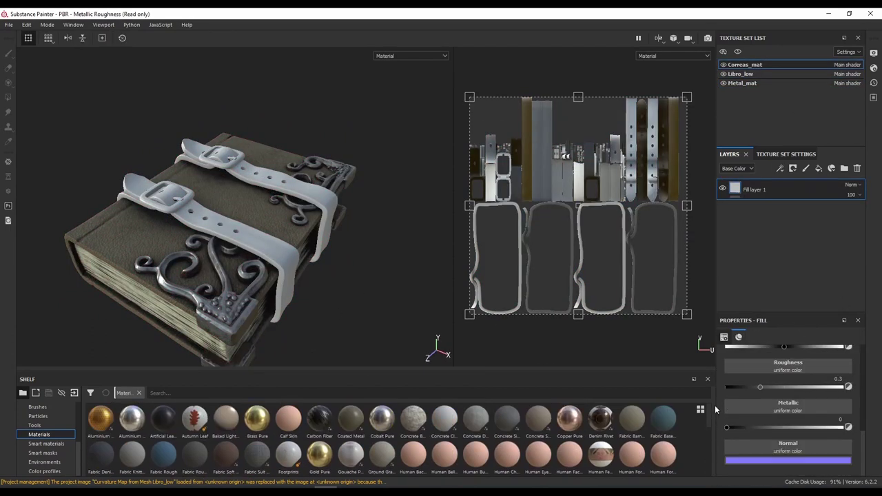
scroll(352, 423, "down", 3)
Apply Leather bag to the straps in orange-brown with roughness about 0.25
left_click(319, 423)
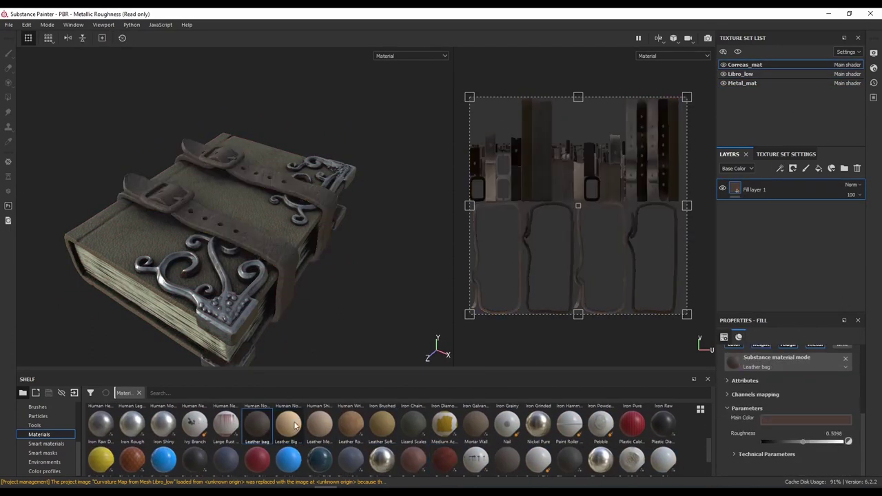
scroll(279, 207, "up", 5)
left_click(256, 422)
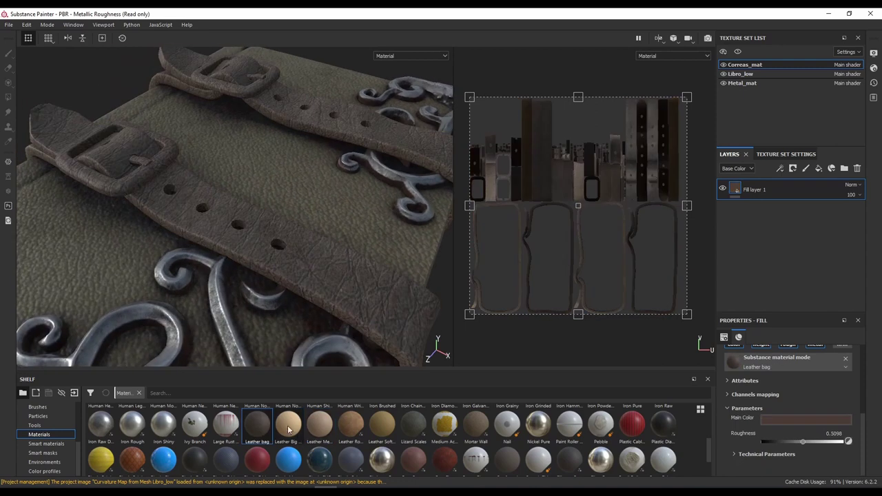
left_click_drag(785, 449, 781, 444)
left_click(806, 418)
left_click(812, 358)
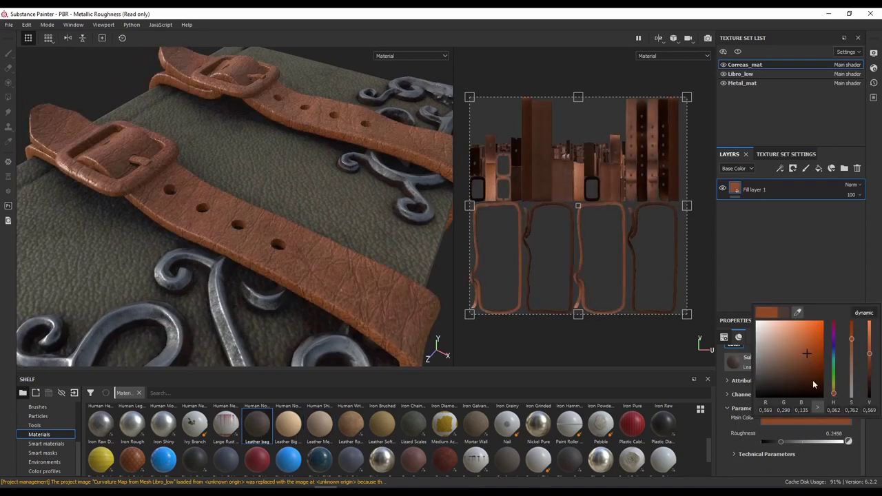
scroll(354, 213, "down", 3)
mouse_move(354, 213)
left_mouse_down("alt")
mouse_move(370, 307)
mouse_move(386, 298)
left_mouse_up("alt")
Group a silver metal fill into a folder masked to the buckles with Polygon Fill
left_click(817, 168)
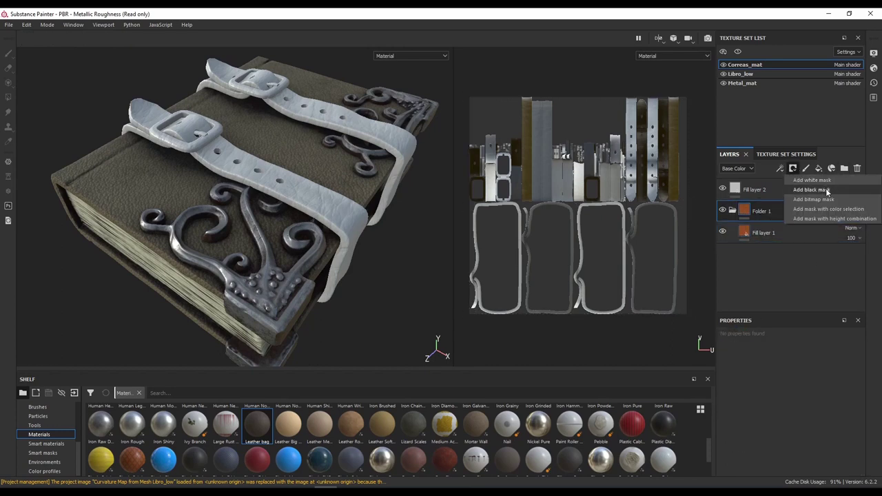
left_click(825, 189)
key("4")
scroll(443, 244, "up", 3)
left_click_drag(443, 244, 368, 259, "alt")
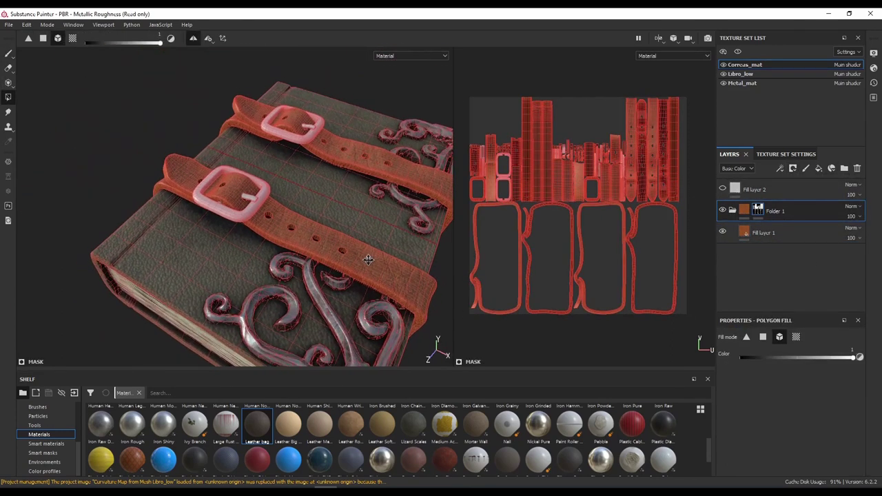
left_click(762, 189)
scroll(199, 448, "down", 2)
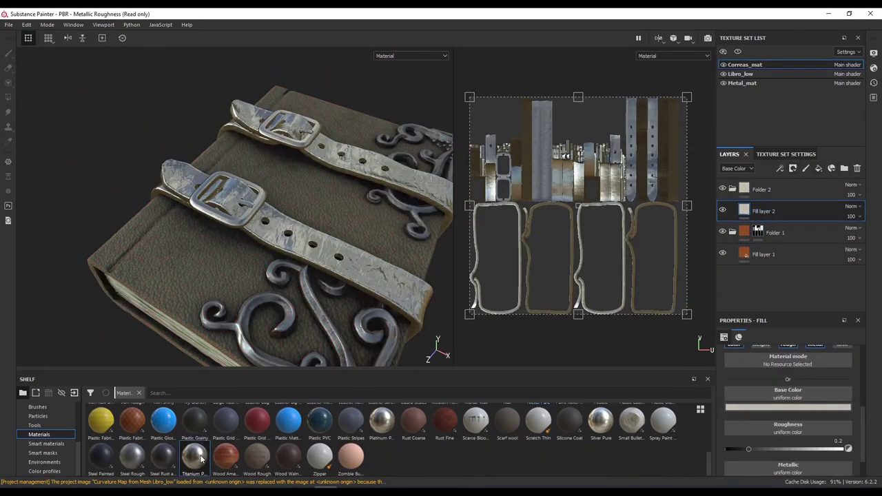
left_click(813, 180)
scroll(281, 315, "up", 3)
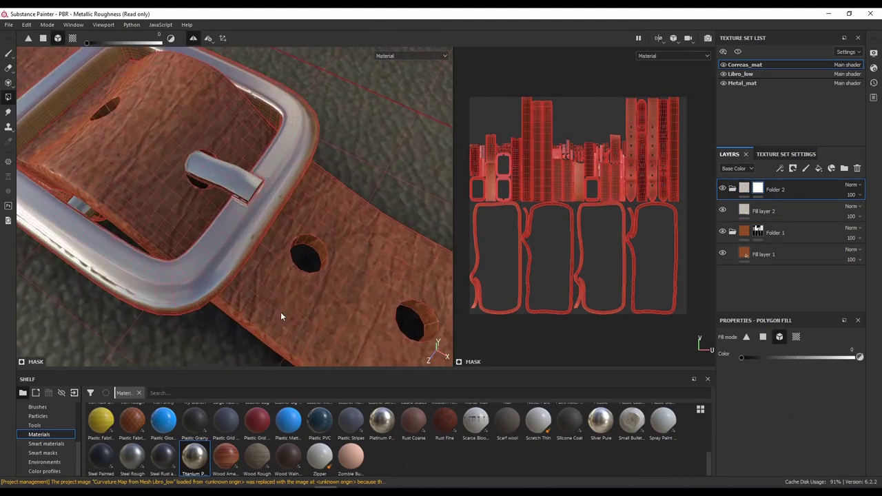
left_click_drag(281, 315, 371, 257, "alt")
scroll(371, 257, "down", 3)
left_click_drag(762, 210, 762, 191)
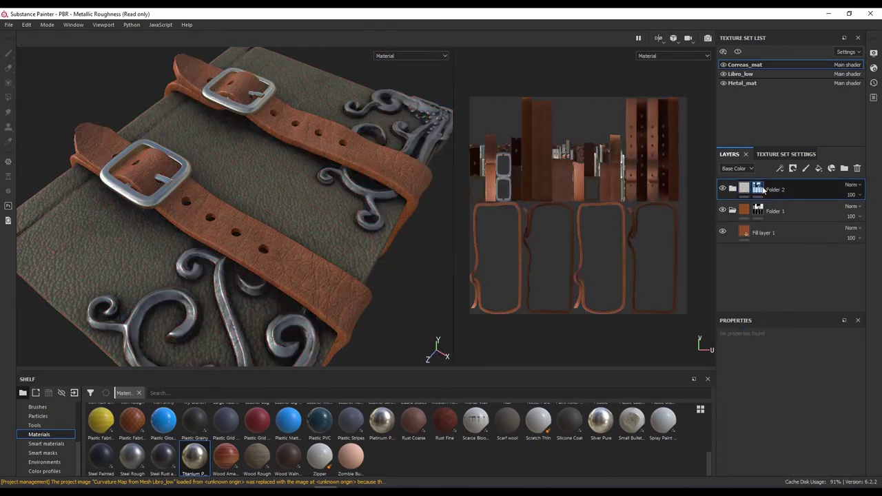
left_click(735, 193)
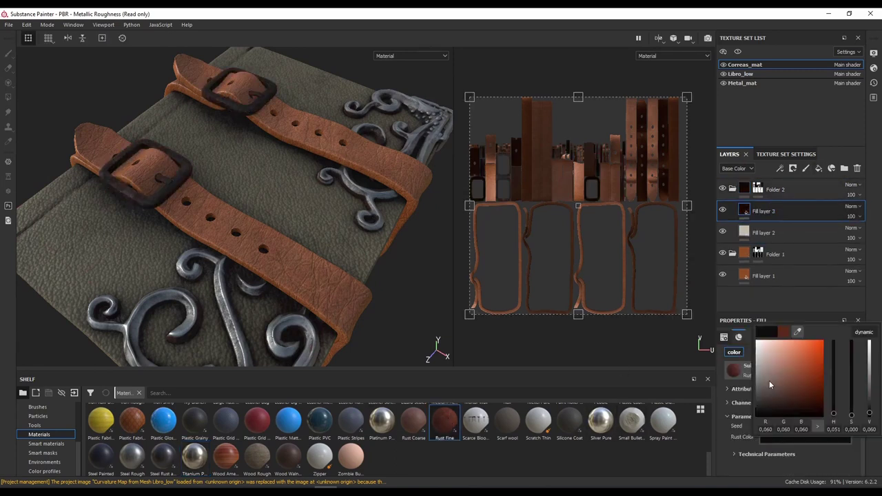
Mask the buckle rust layer with a Dripping Rust generator, more spreading and less smoothness
left_click(792, 168)
left_click(799, 351)
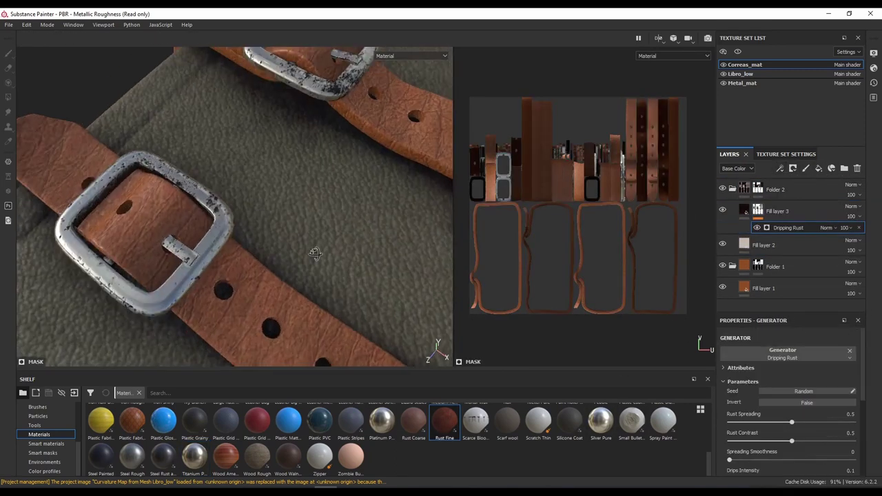
left_click_drag(791, 422, 744, 442)
scroll(744, 442, "down", 2)
mouse_move(742, 408)
left_mouse_down()
mouse_move(732, 412)
mouse_move(755, 428)
left_mouse_up()
mouse_move(352, 228)
left_mouse_down("alt")
mouse_move(409, 263)
mouse_move(411, 248)
left_mouse_up("alt")
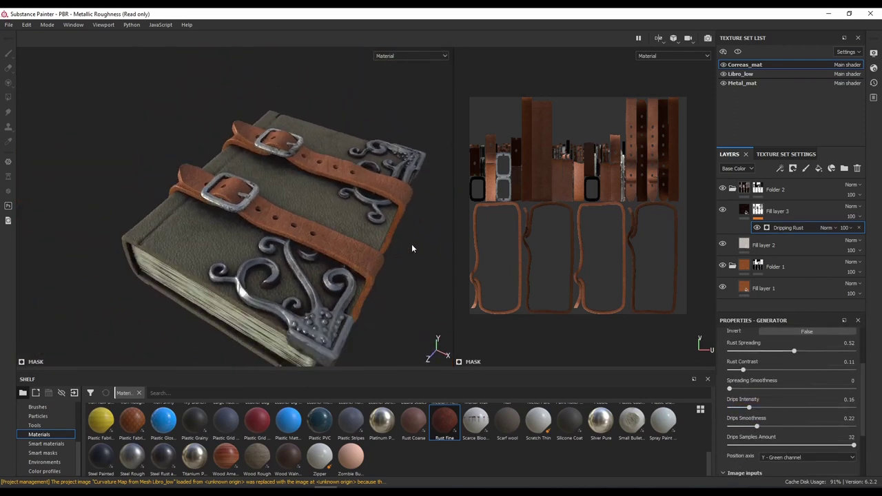
Add Fill layer 4 to the straps with a black mask
left_click(818, 168)
scroll(283, 441, "down", 3)
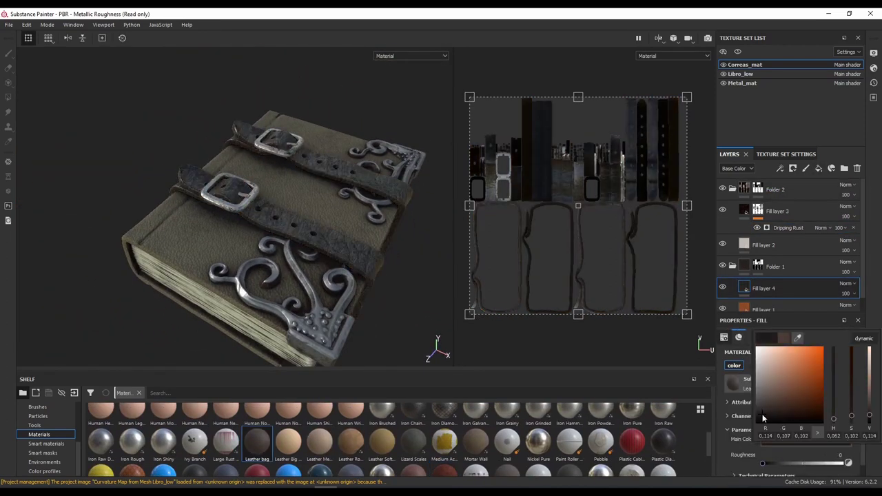
left_click_drag(372, 248, 290, 265, "alt")
right_click(777, 288)
left_click(809, 126)
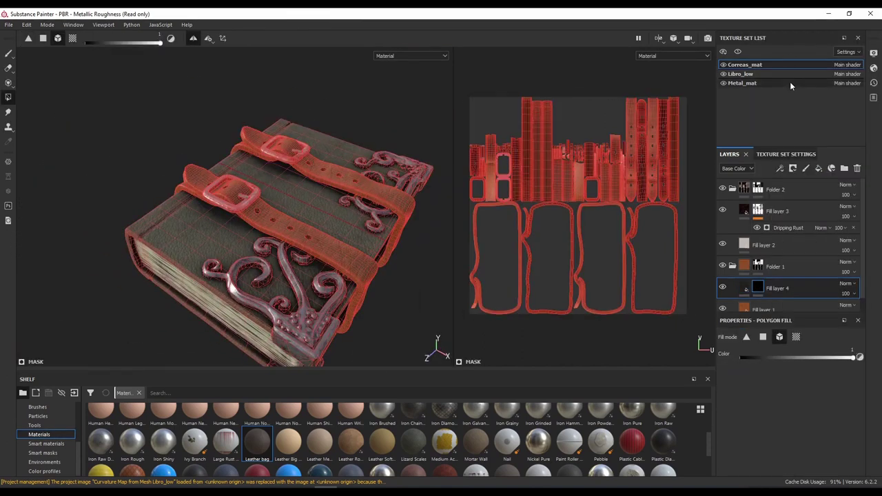
Hide the Libro_low and Metal_mat sets and set up a sized Cotton brush for the straps
left_click(723, 74)
left_click(722, 82)
scroll(234, 227, "up", 5)
left_click_drag(235, 227, 206, 248, "alt")
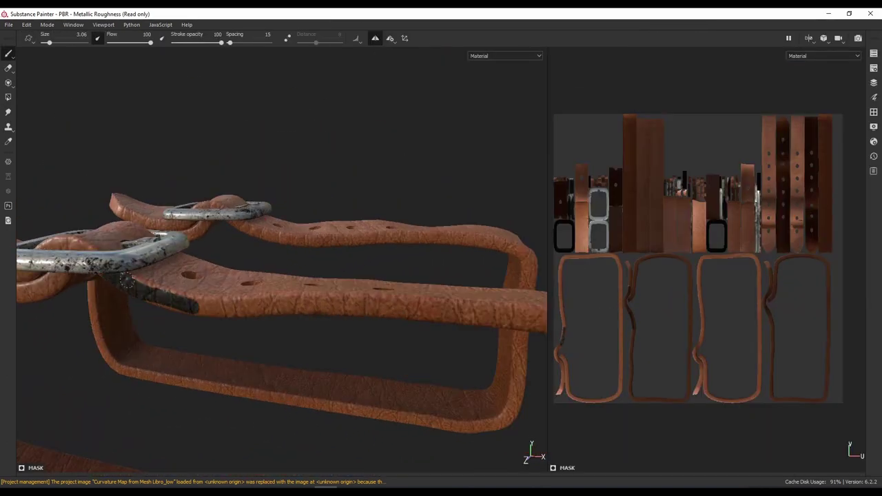
left_click(37, 407)
left_click(132, 419)
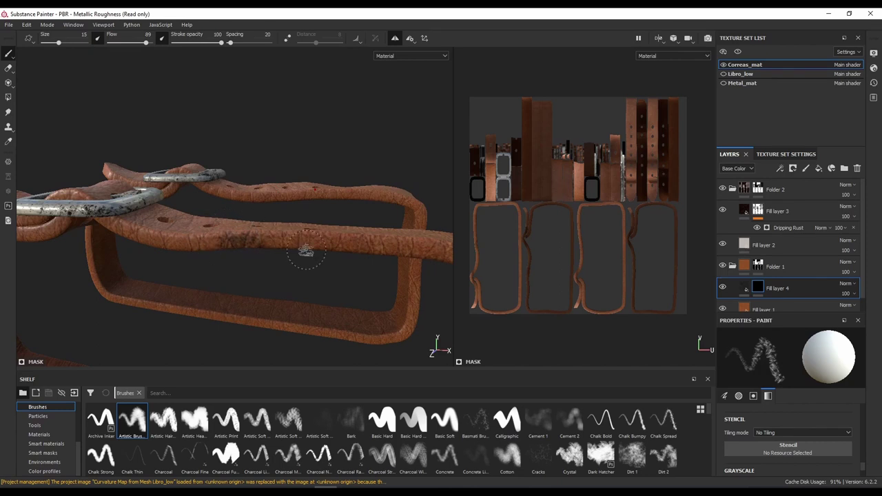
right_click_drag(258, 234, 248, 235, "ctrl")
left_click_drag(258, 234, 261, 239, "alt")
left_click_drag(372, 238, 289, 234, "alt")
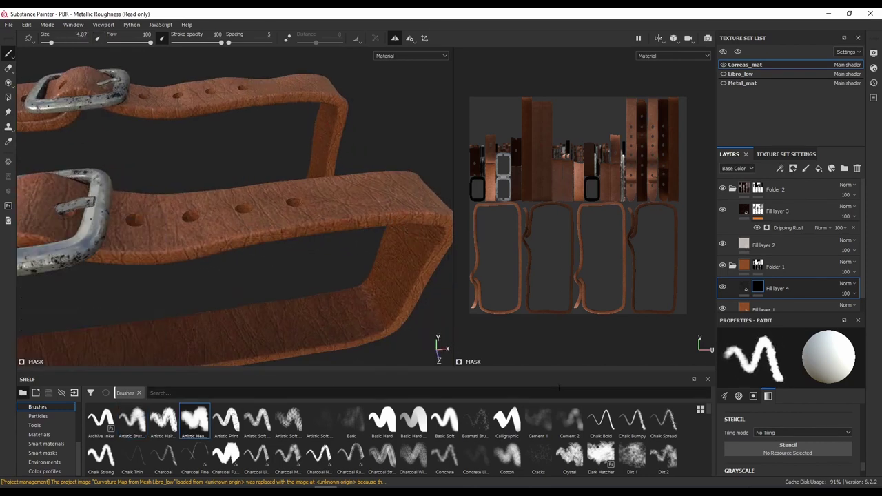
left_click(506, 455)
right_click_drag(383, 231, 423, 286, "ctrl")
key("Tab")
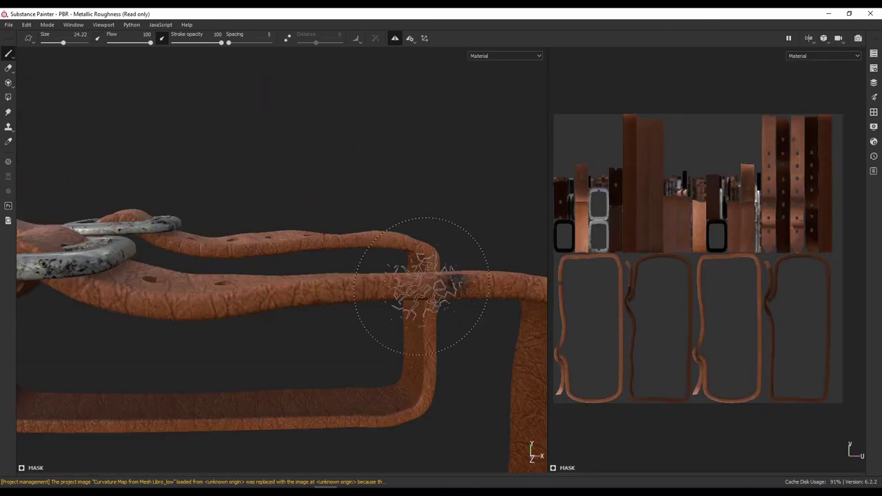
Paint dark worn edging along the strap edges around the buckles, loop and strap holes
left_click_drag(358, 281, 425, 123, "alt")
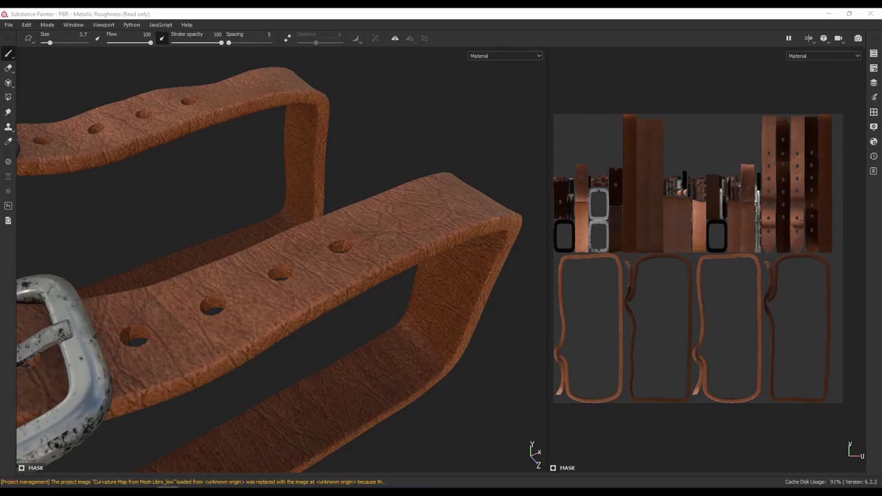
mouse_move(431, 252)
left_mouse_down("alt")
mouse_move(381, 244)
mouse_move(441, 345)
mouse_move(390, 177)
mouse_move(313, 275)
mouse_move(378, 334)
left_mouse_up("alt")
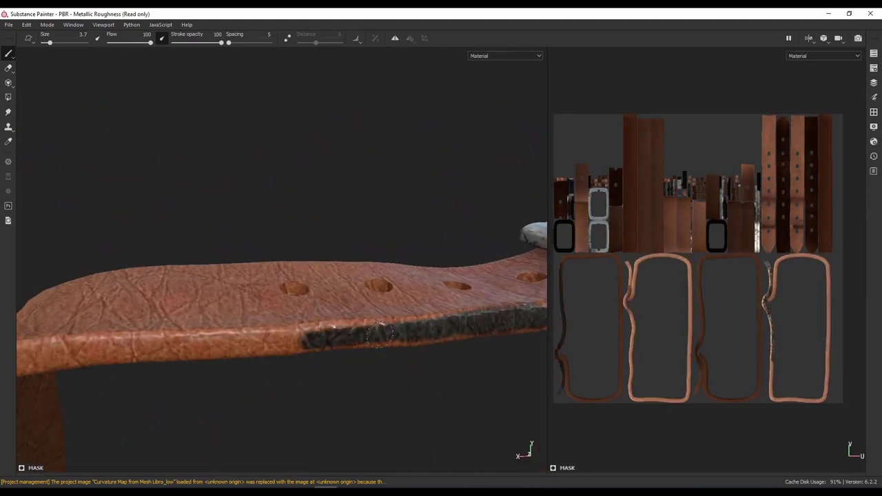
mouse_move(279, 357)
left_mouse_down("alt")
mouse_move(186, 207)
mouse_move(252, 205)
mouse_move(77, 243)
left_mouse_up("alt")
left_click_drag(123, 412, 171, 424, "alt")
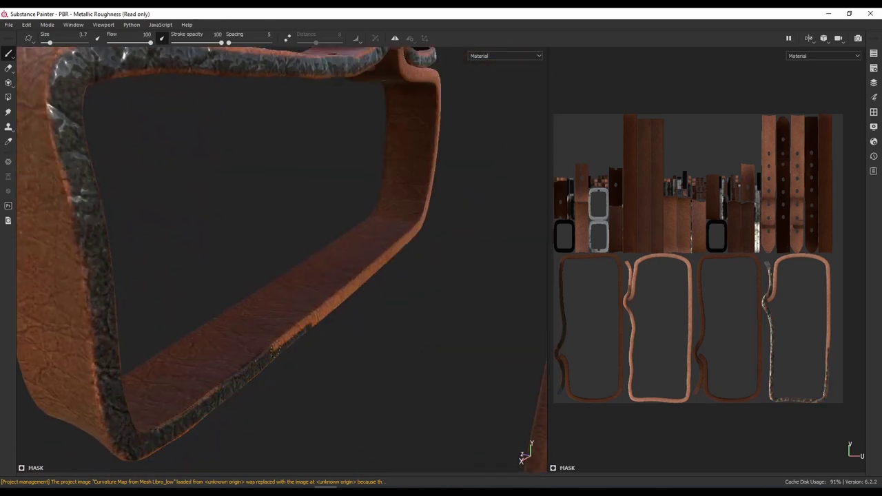
mouse_move(275, 349)
left_mouse_down("alt")
mouse_move(321, 305)
mouse_move(230, 365)
left_mouse_up("alt")
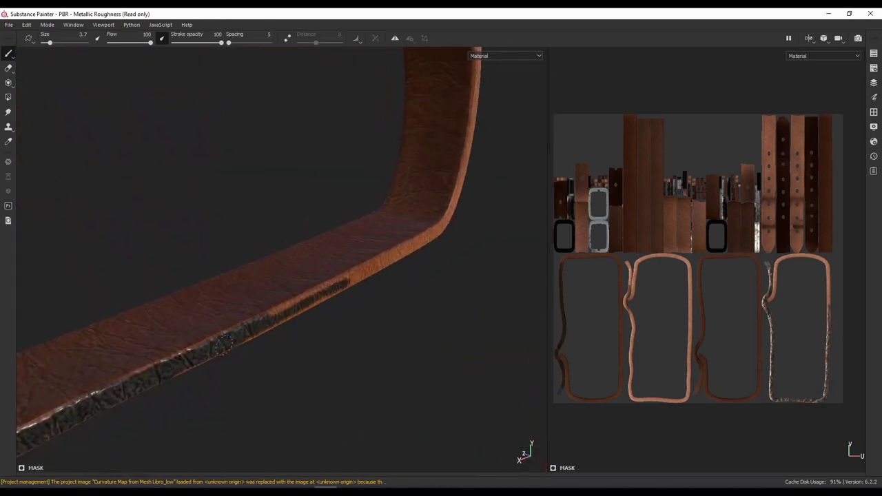
mouse_move(417, 238)
left_mouse_down("alt")
mouse_move(419, 258)
mouse_move(334, 296)
left_mouse_up("alt")
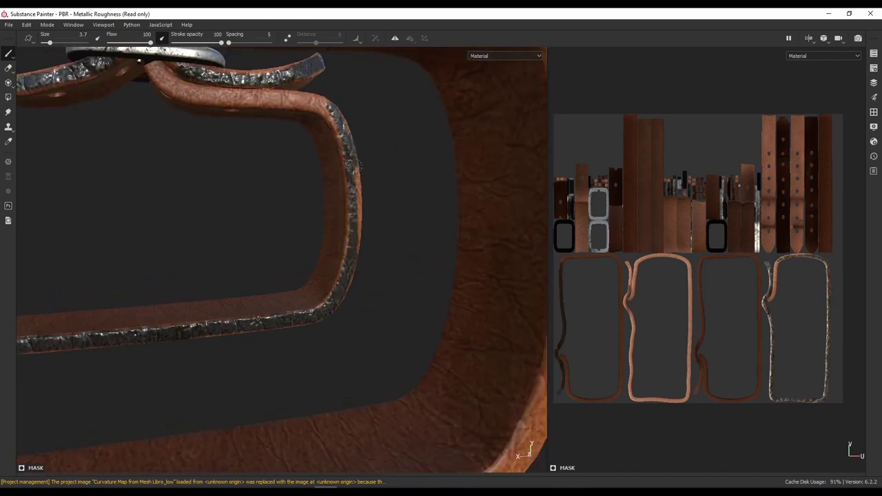
mouse_move(139, 61)
left_mouse_down("alt")
mouse_move(122, 112)
mouse_move(376, 228)
left_mouse_up("alt")
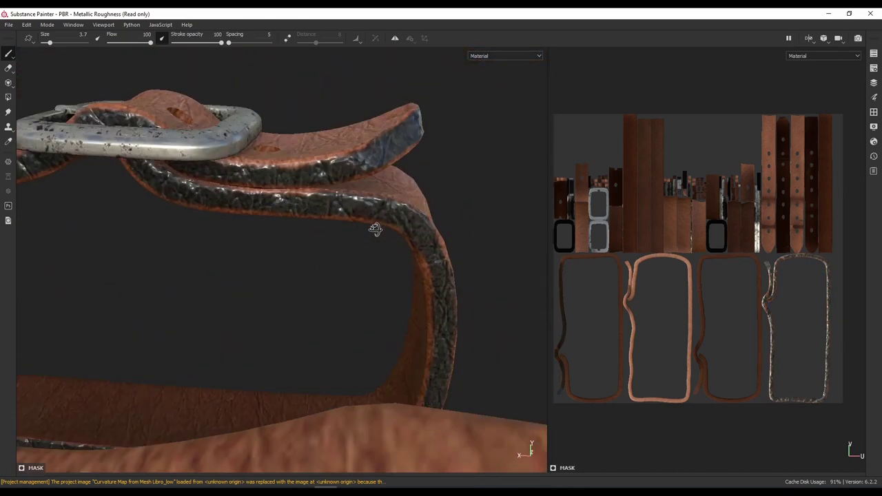
key("Tab")
mouse_move(154, 278)
left_mouse_down("alt")
mouse_move(418, 256)
mouse_move(311, 241)
mouse_move(363, 179)
left_mouse_up("alt")
key("Tab")
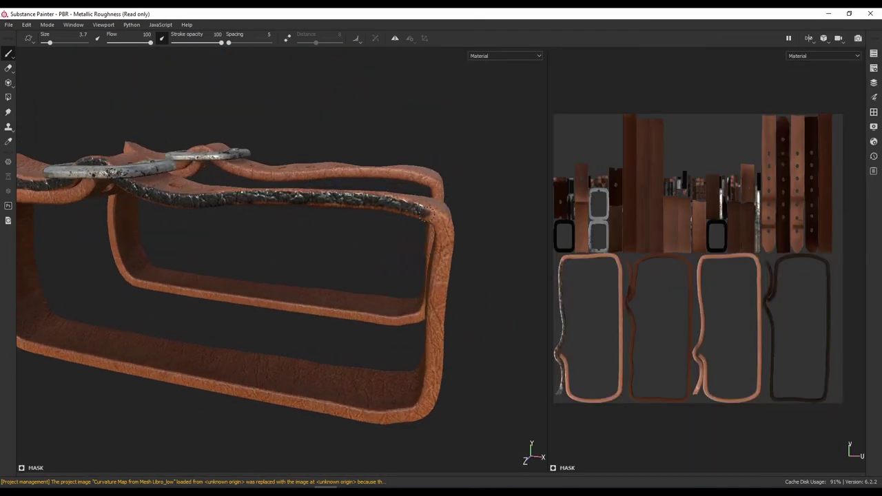
left_click_drag(231, 352, 436, 351, "alt")
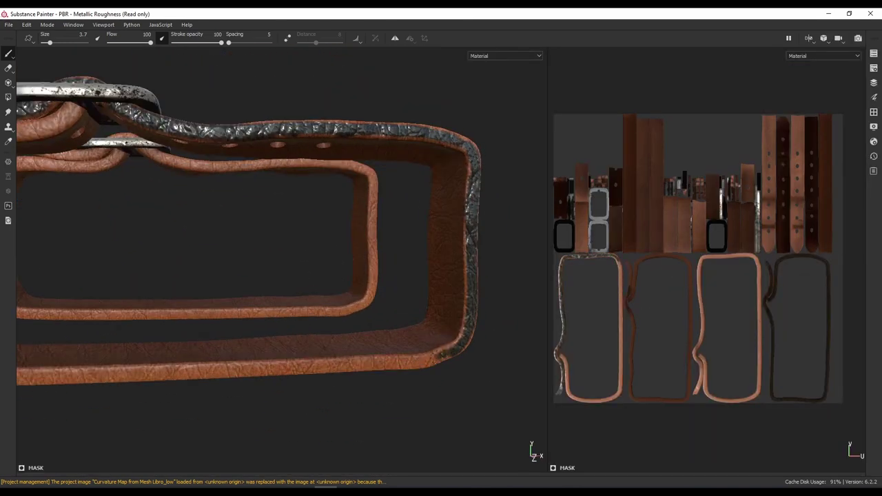
left_click_drag(319, 368, 338, 380, "alt")
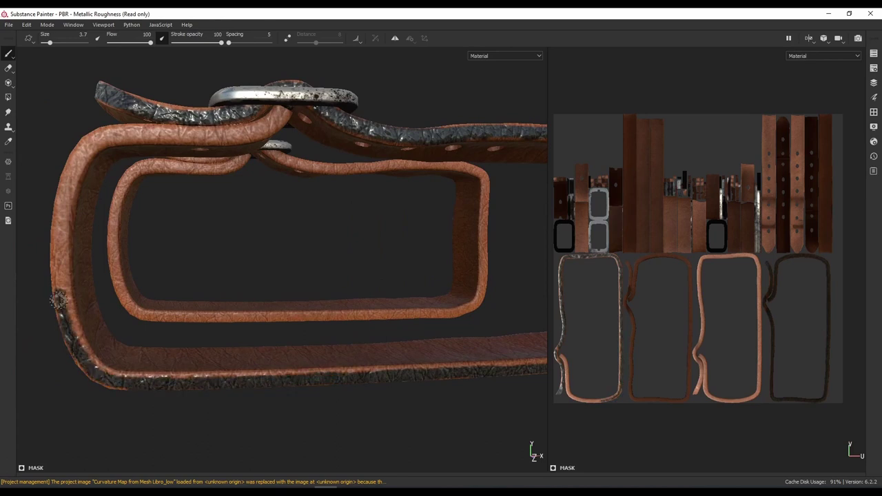
left_click_drag(415, 275, 310, 161, "alt")
scroll(415, 275, "down", 5)
scroll(415, 276, "up", 5)
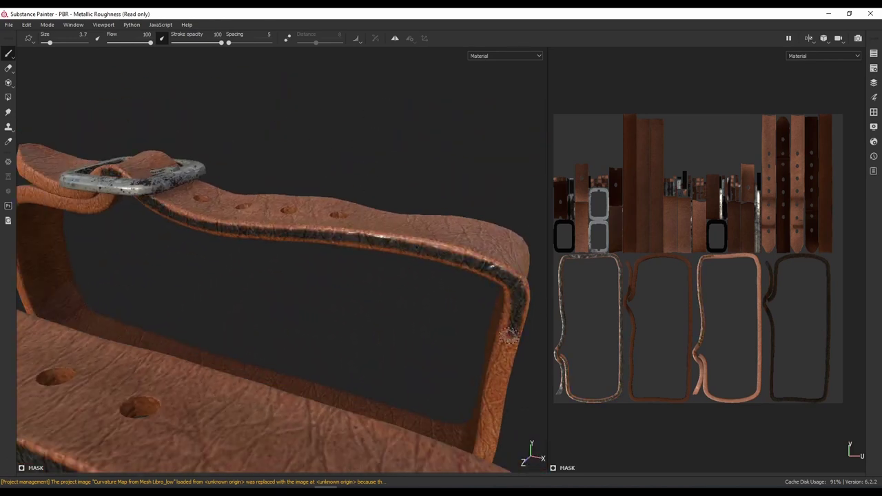
left_click_drag(508, 334, 406, 365, "alt")
Set the paint grayscale value to 1 and paint worn edges around the remaining strap loops
key("Tab")
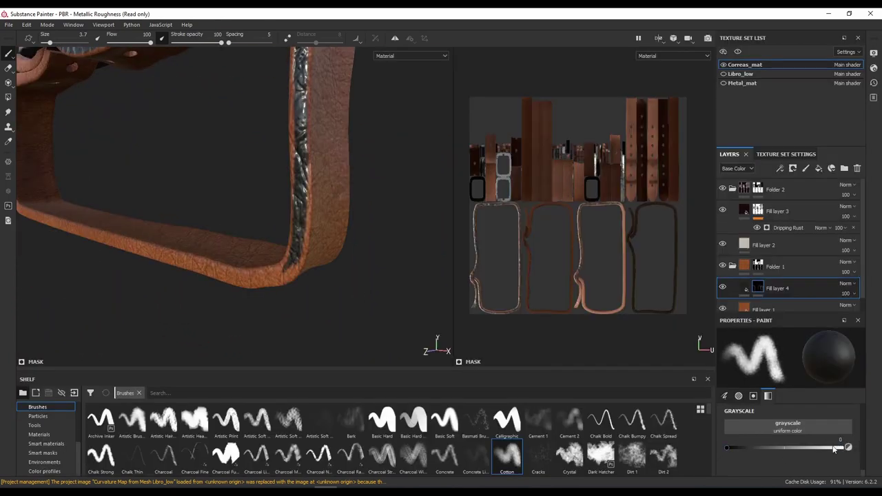
left_click_drag(834, 448, 841, 448)
left_click_drag(335, 301, 140, 381, "alt")
key("Tab")
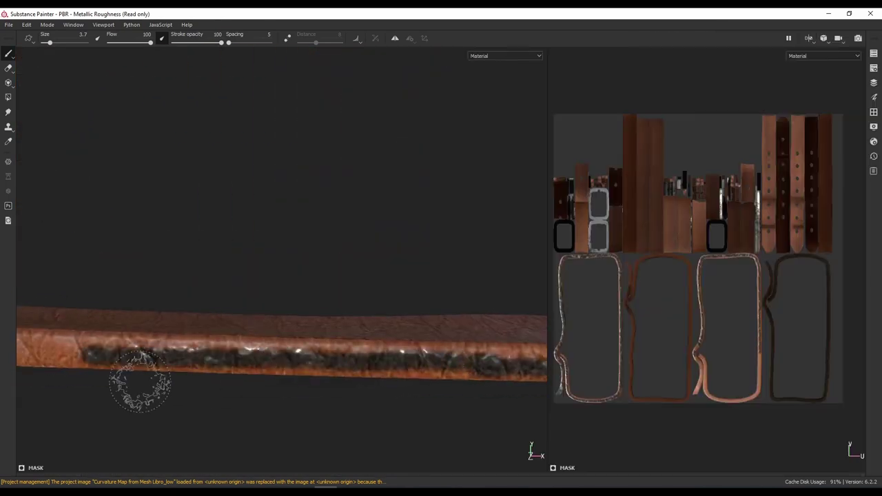
left_click_drag(98, 329, 116, 325, "alt")
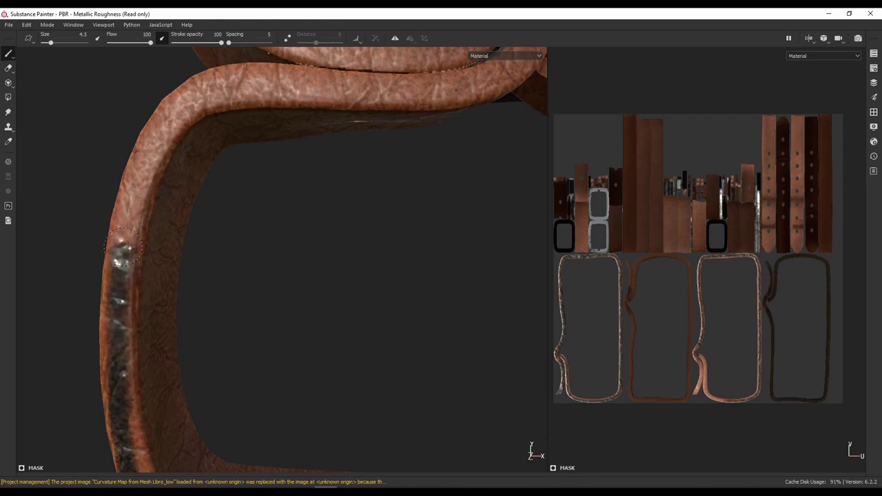
left_click_drag(403, 172, 306, 152, "alt")
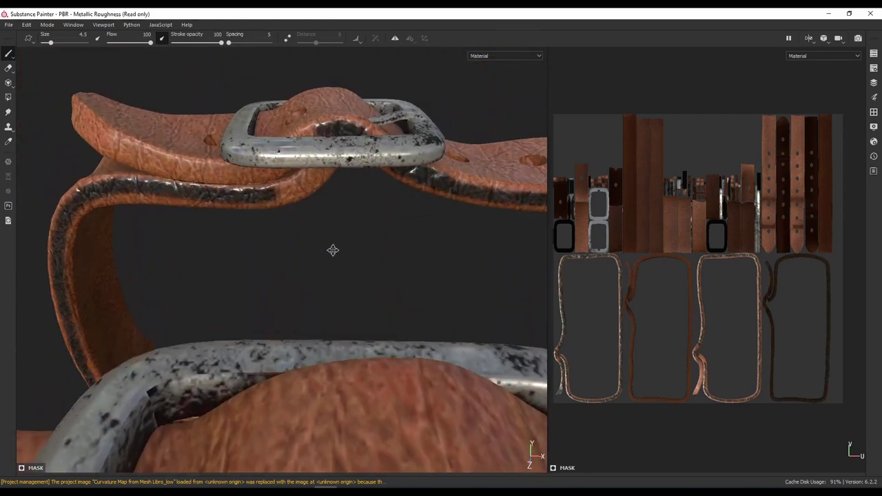
mouse_move(202, 250)
left_mouse_down("alt")
mouse_move(337, 323)
mouse_move(393, 223)
left_mouse_up("alt")
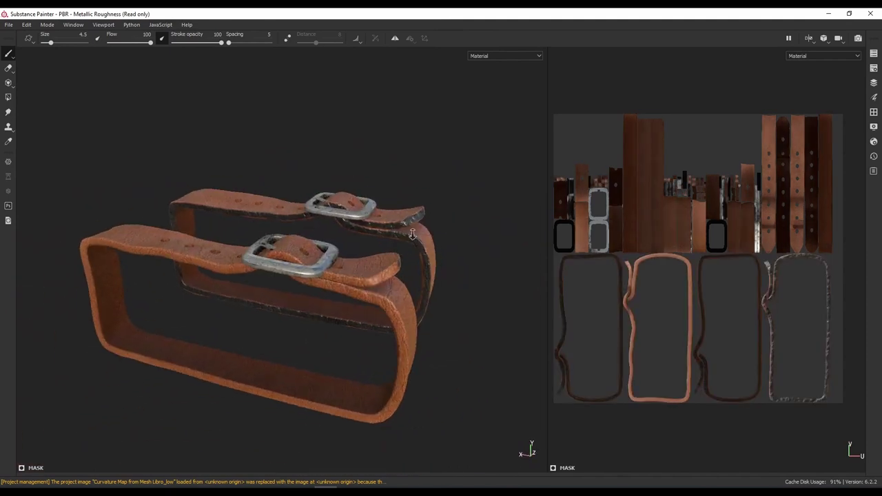
right_click_drag(393, 224, 178, 219, "alt")
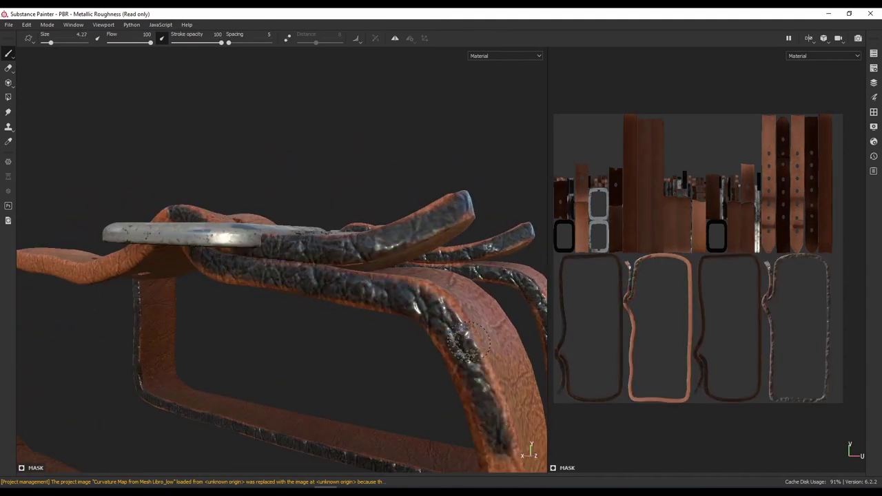
mouse_move(469, 341)
left_mouse_down("alt")
mouse_move(413, 331)
mouse_move(424, 303)
left_mouse_up("alt")
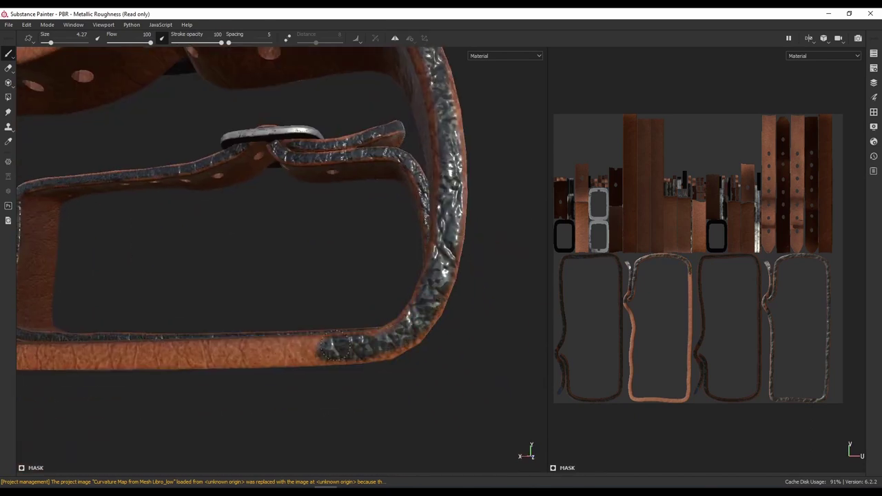
left_click_drag(204, 358, 264, 394, "alt")
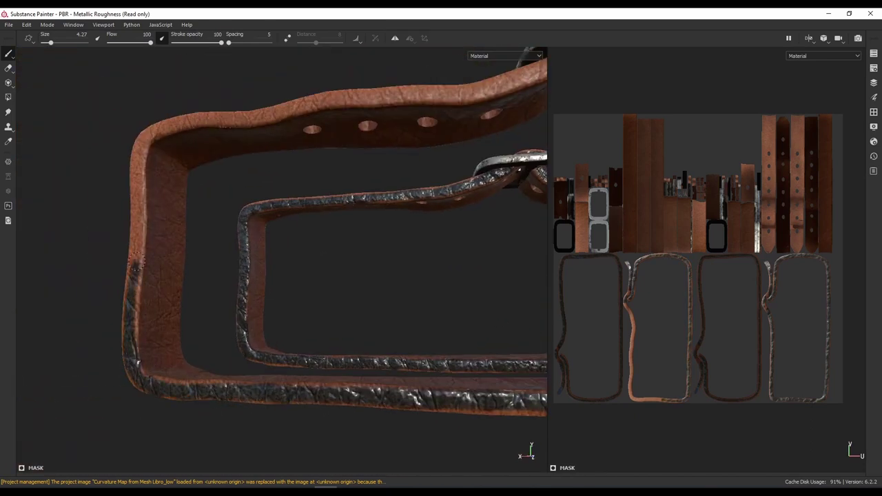
mouse_move(137, 261)
left_mouse_down("alt")
mouse_move(270, 266)
mouse_move(419, 252)
mouse_move(410, 250)
mouse_move(420, 238)
mouse_move(440, 241)
left_mouse_up("alt")
Move the camera closer to the book on the desk and adjust the world lighting strength
key("Tab")
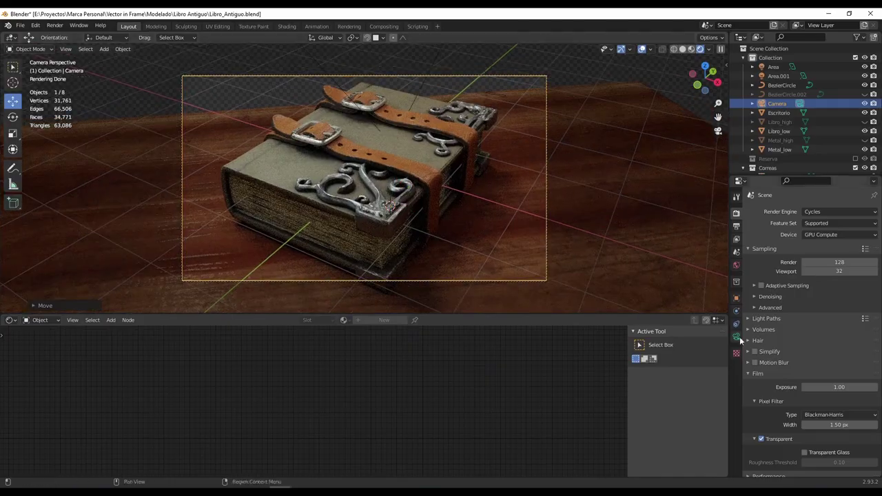
left_click(773, 359)
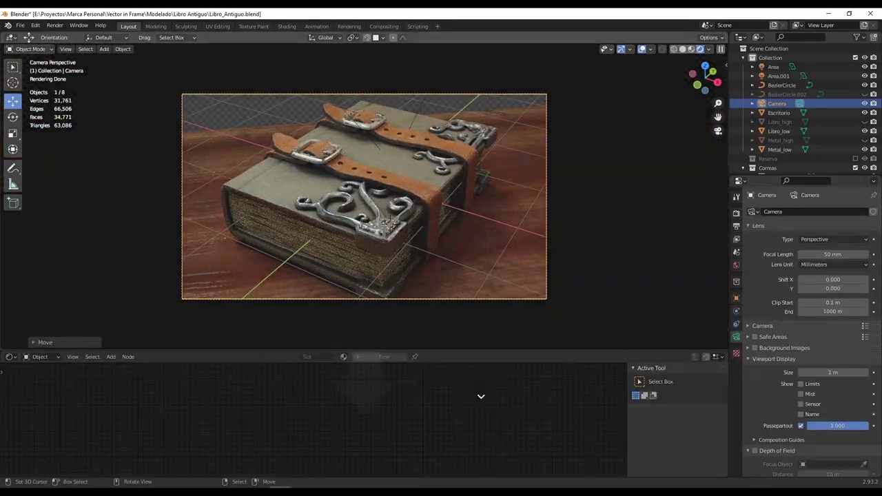
middle_click_drag(480, 393, 730, 169)
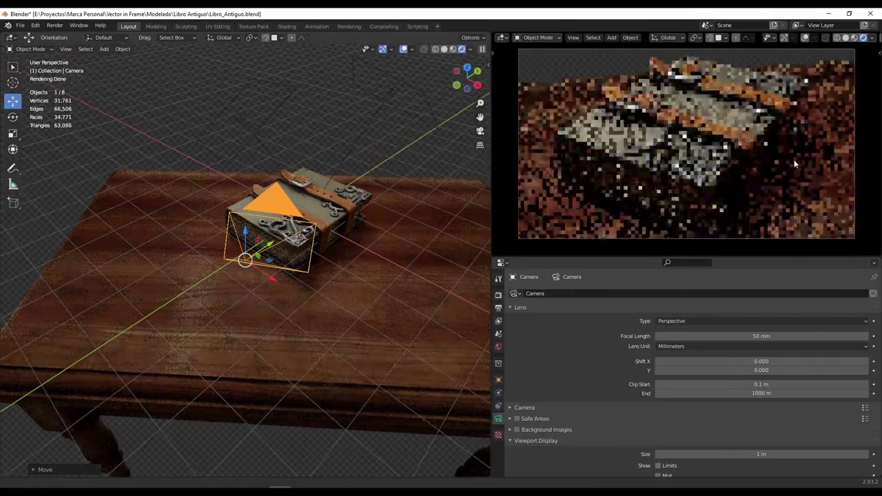
middle_click_drag(794, 159, 365, 338)
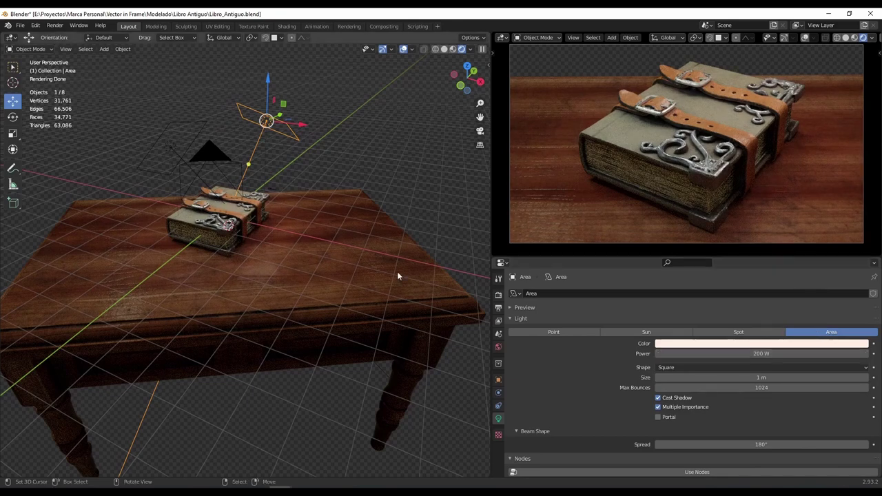
key("g")
left_click(391, 314)
middle_click_drag(391, 313, 229, 165)
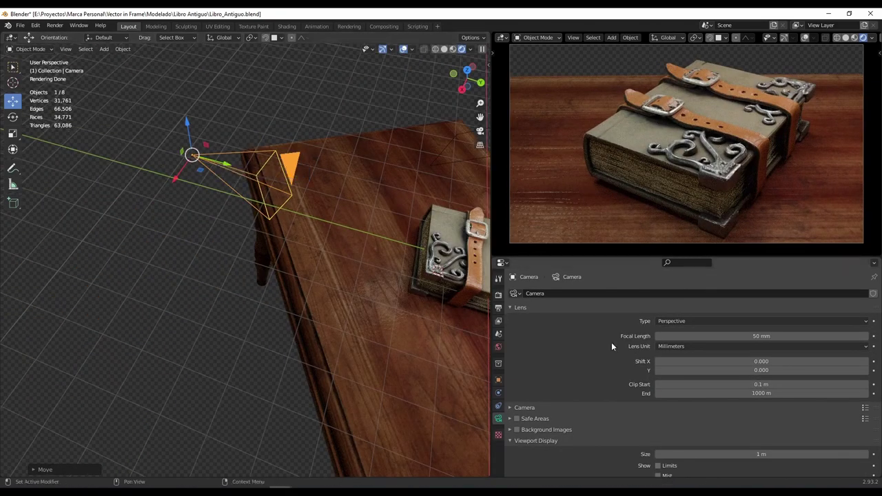
left_click_drag(802, 429, 760, 428)
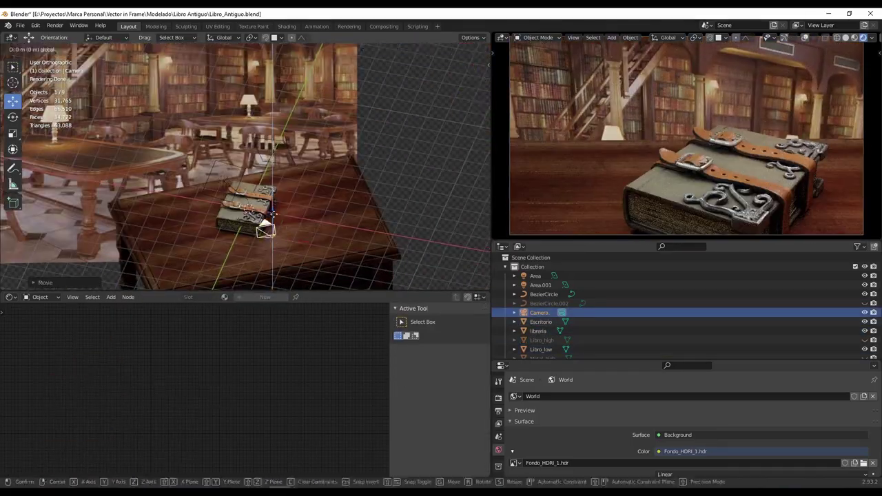
Confirm the adjusted camera position in the viewport
left_click(286, 222)
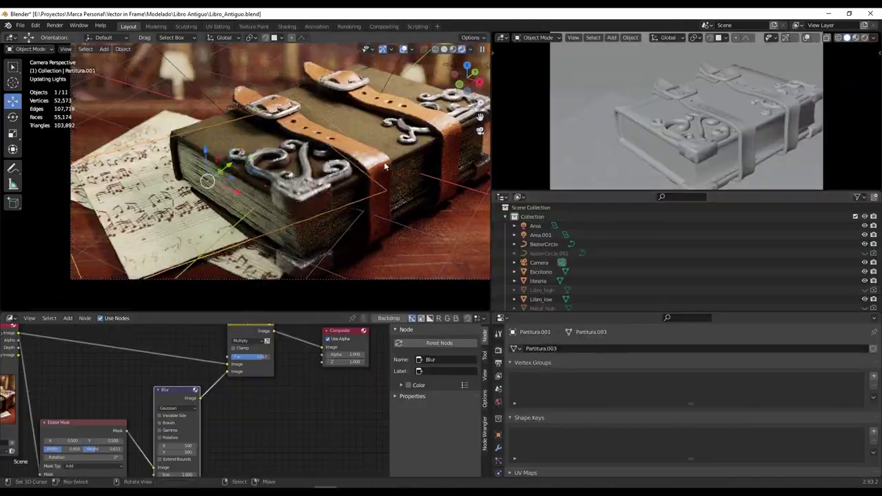
Duplicate the Partitura sheet flat along the desk and render a test image
key("shift+d")
key("shift+z")
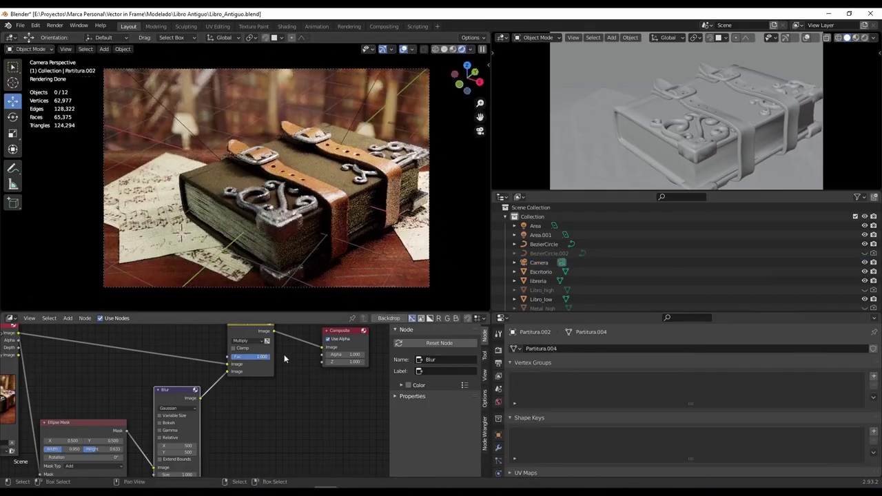
key("F12")
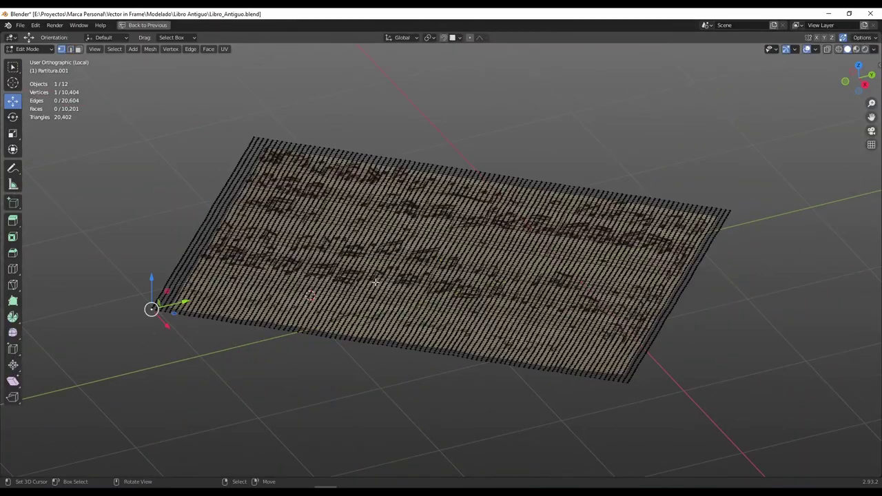
From the side view, proportionally raise the selected vertex along Z to curl the sheet
key("KP_3")
key("g")
key("z")
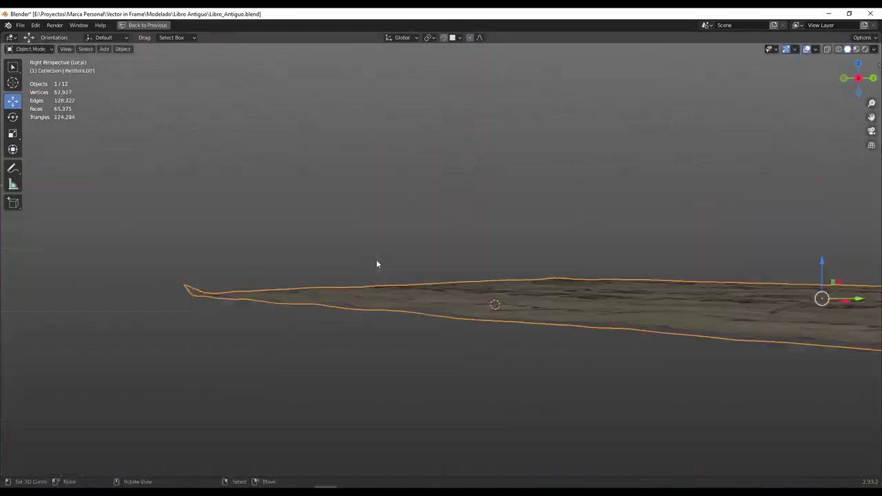